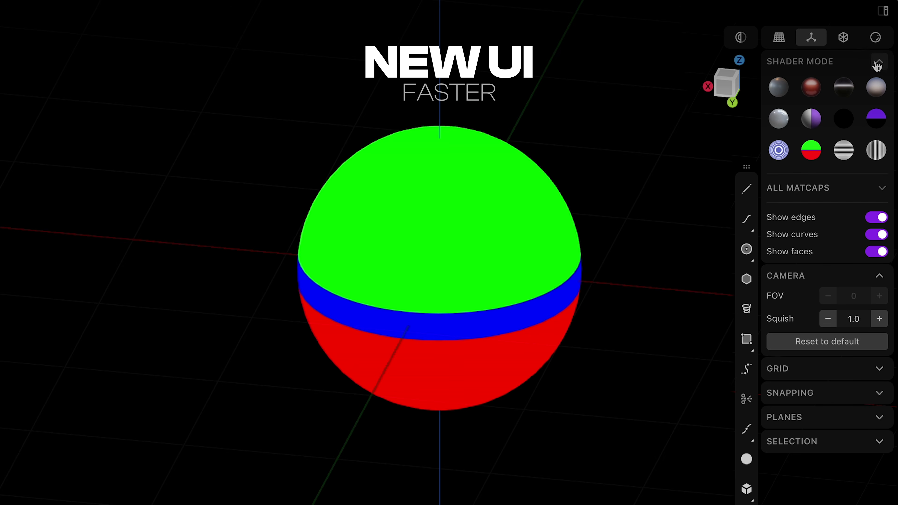
Step: Preview several different matcap shaders on the sphere, finishing with the half-grey, half-purple one
click(811, 88)
click(843, 88)
click(876, 88)
click(876, 118)
click(843, 119)
click(811, 119)
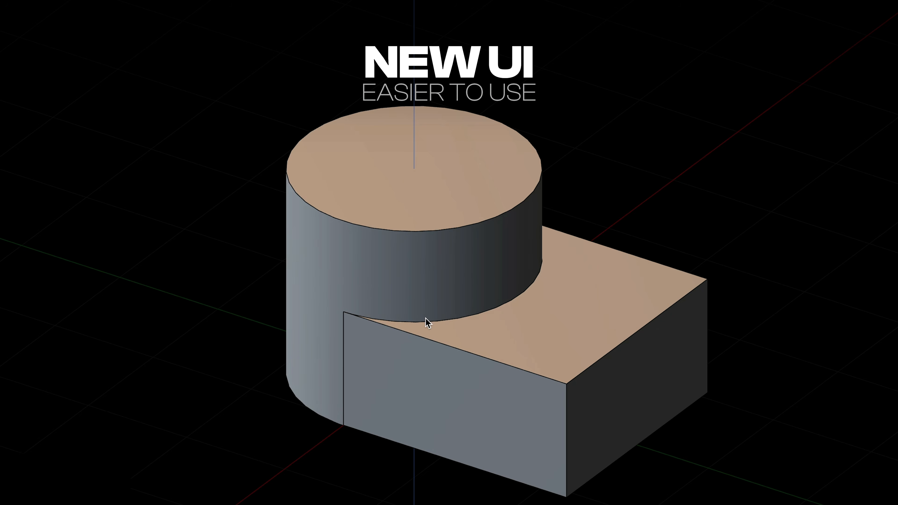
Step: Fillet the edges where the cylinder meets the box with a conic shape, about 0.19 m in distance
drag(428, 340, 418, 340)
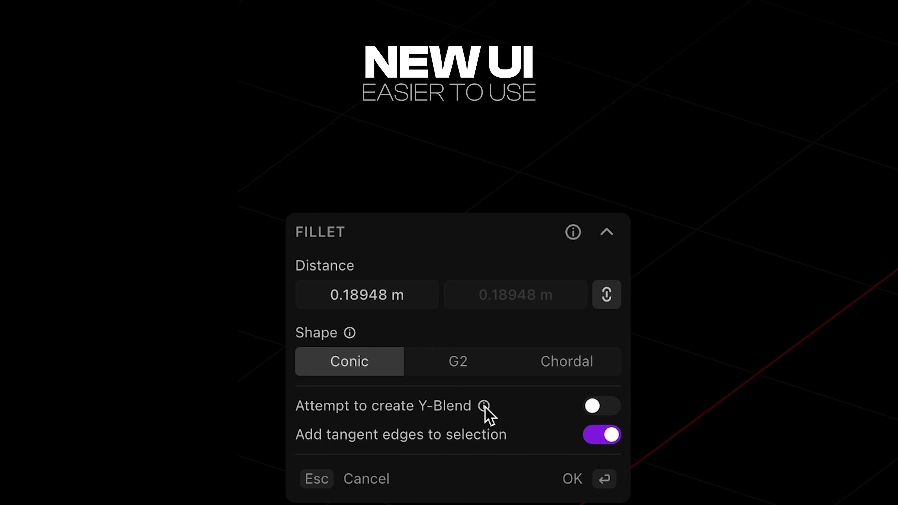
mouse_move(484, 410)
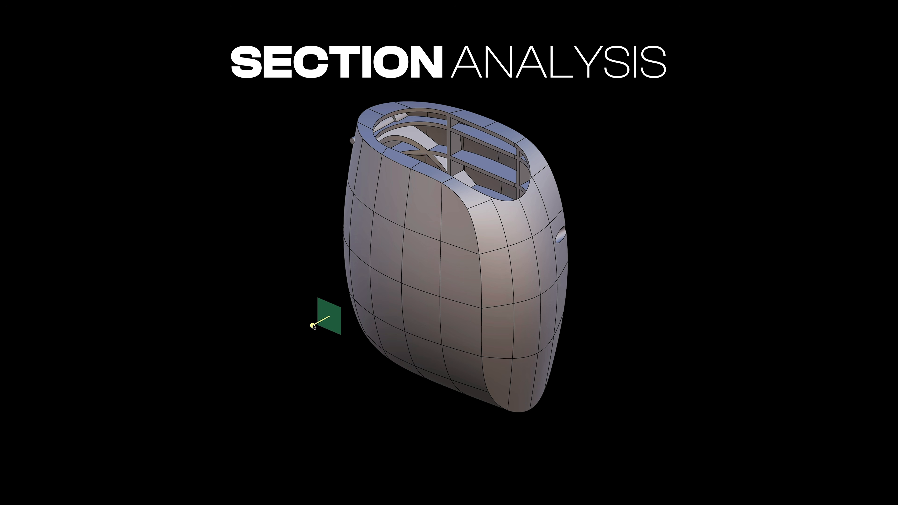
drag(315, 323, 388, 303)
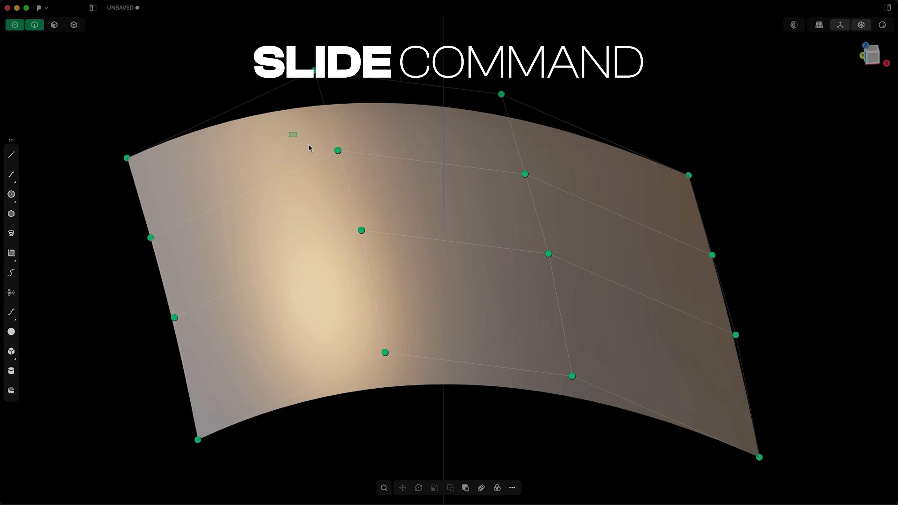
Step: Raise the surface's far corner control point about 498 mm along the Z axis
drag(289, 132, 589, 299)
key(shift+g)
mouse_move(531, 160)
mouse_down()
mouse_move(542, 122)
mouse_move(579, 160)
mouse_move(533, 149)
mouse_up()
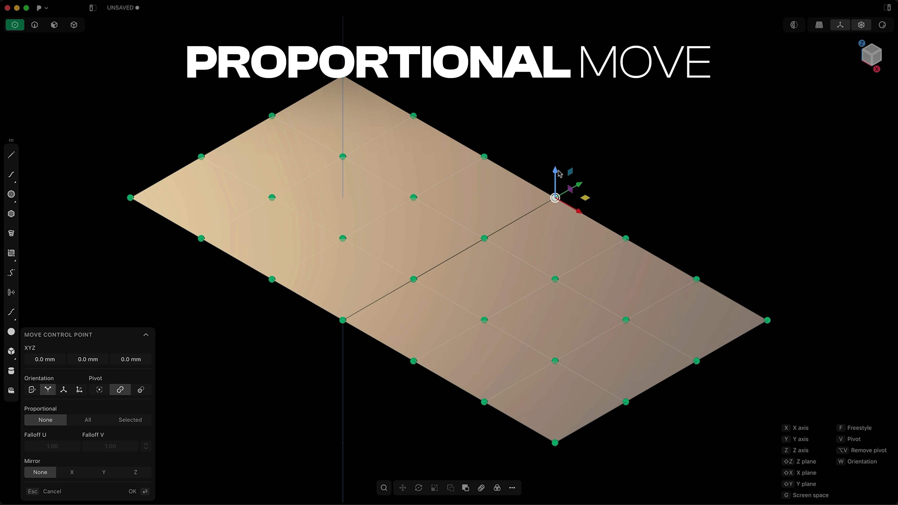
drag(554, 173, 555, 58)
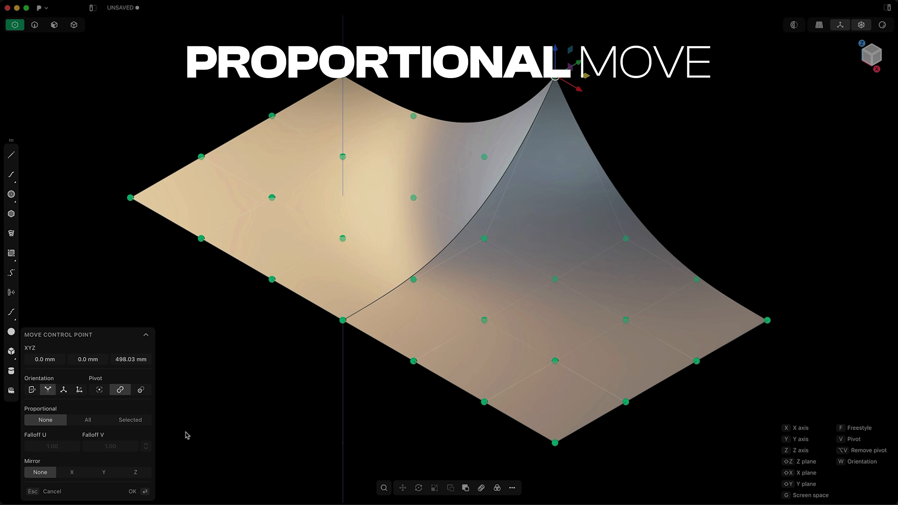
Step: Set the control point move's proportional mode to All and adjust the Falloff U
click(88, 420)
mouse_move(564, 171)
mouse_down()
mouse_move(570, 203)
mouse_move(537, 373)
mouse_move(561, 175)
mouse_up()
drag(53, 447, 89, 447)
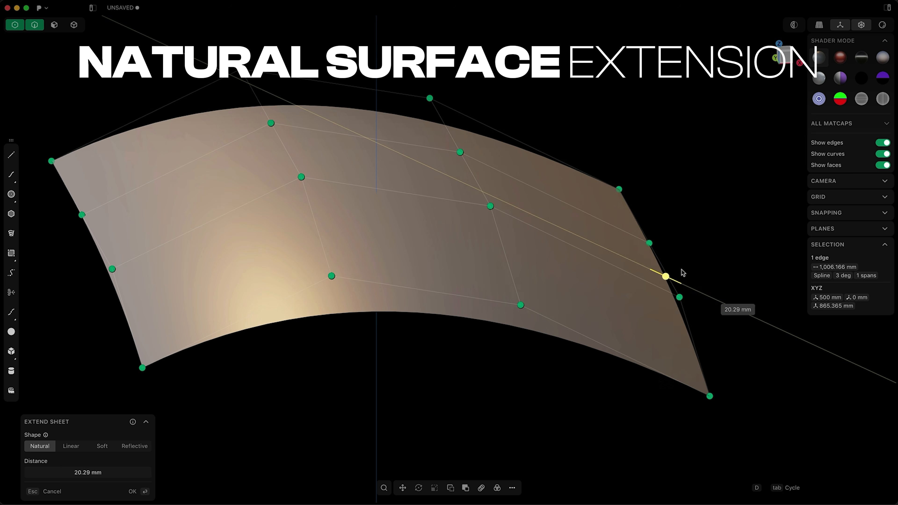
drag(683, 271, 807, 387)
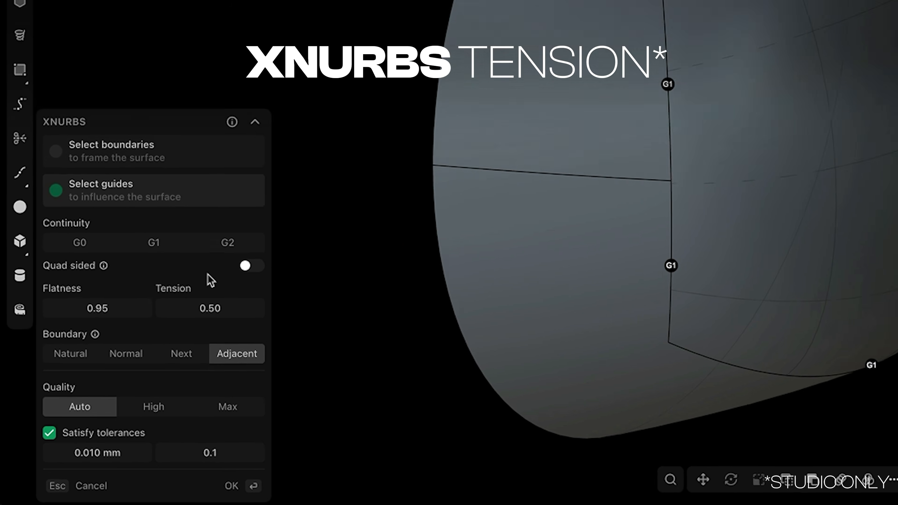
Step: Adjust the tension of the XNurbs patch that fills the opening in the curved surface
click(246, 266)
drag(202, 306, 252, 295)
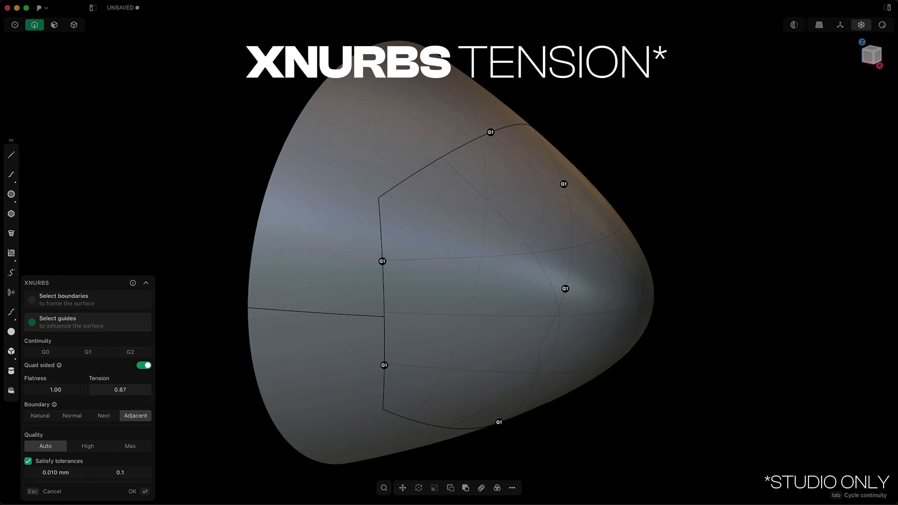
drag(127, 389, 116, 389)
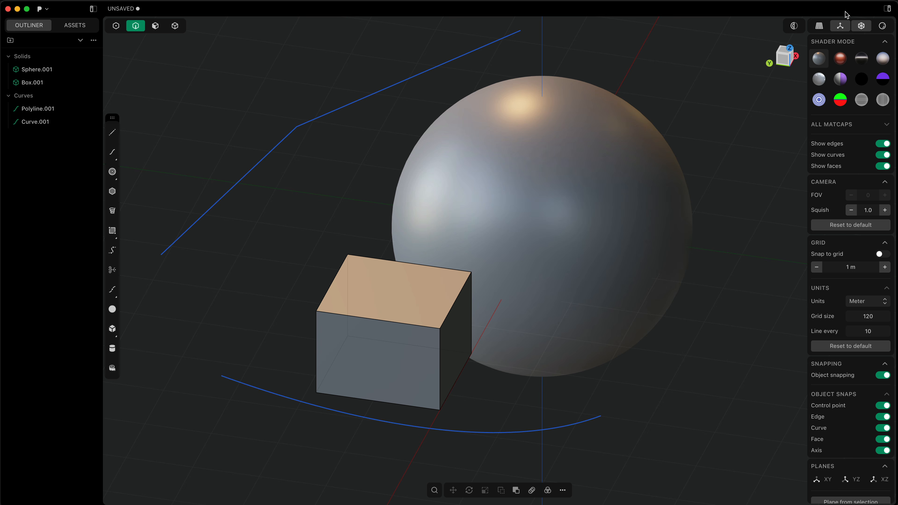
Step: Reposition the floating tool palette slightly lower along the viewport's edge
scroll(859, 329, down, 3)
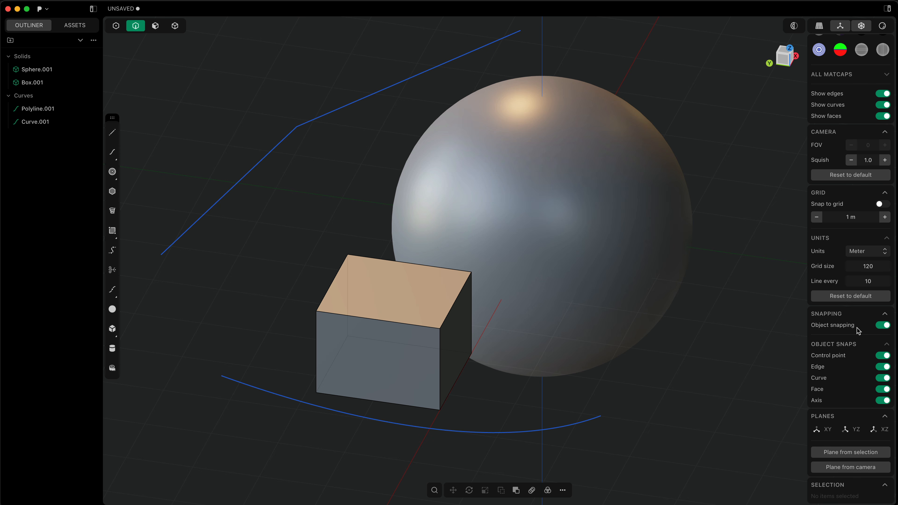
scroll(858, 330, up, 3)
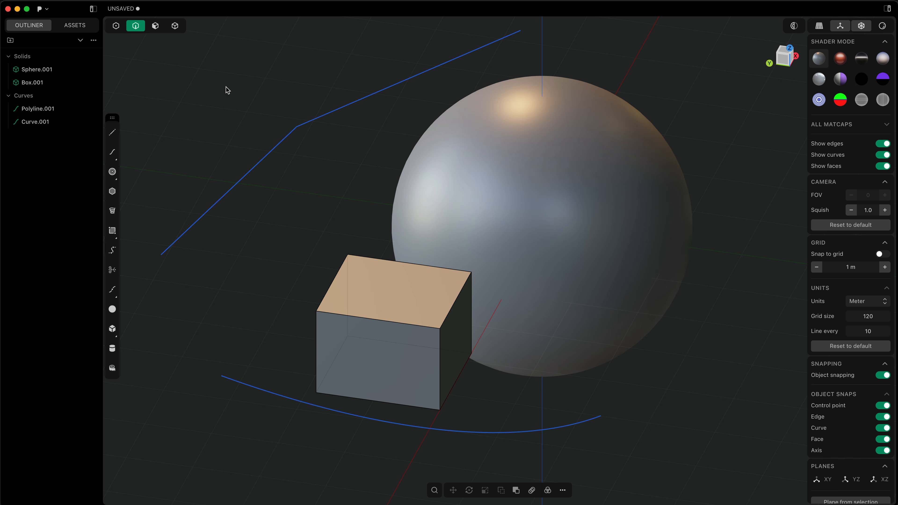
drag(113, 118, 100, 155)
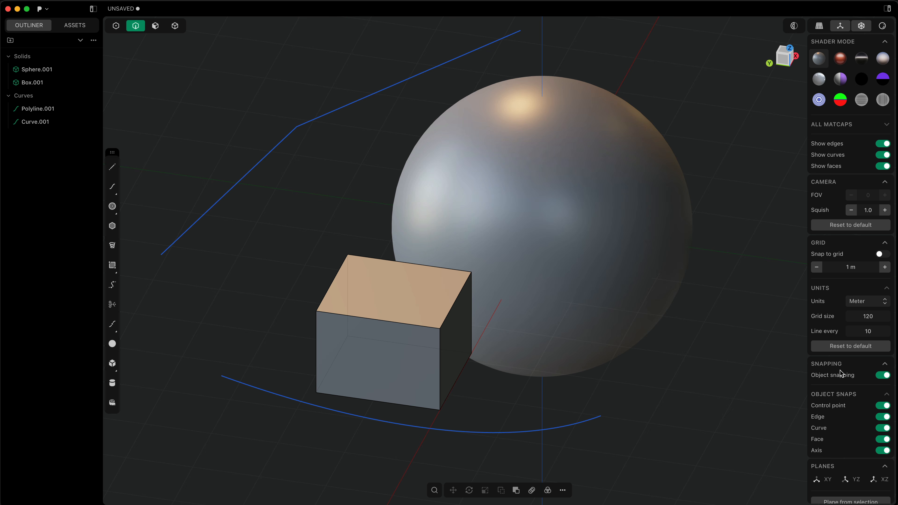
Step: Collapse the Camera, Grid and Snapping settings sections
scroll(846, 418, down, 2)
scroll(847, 417, up, 2)
click(885, 183)
click(885, 197)
click(886, 214)
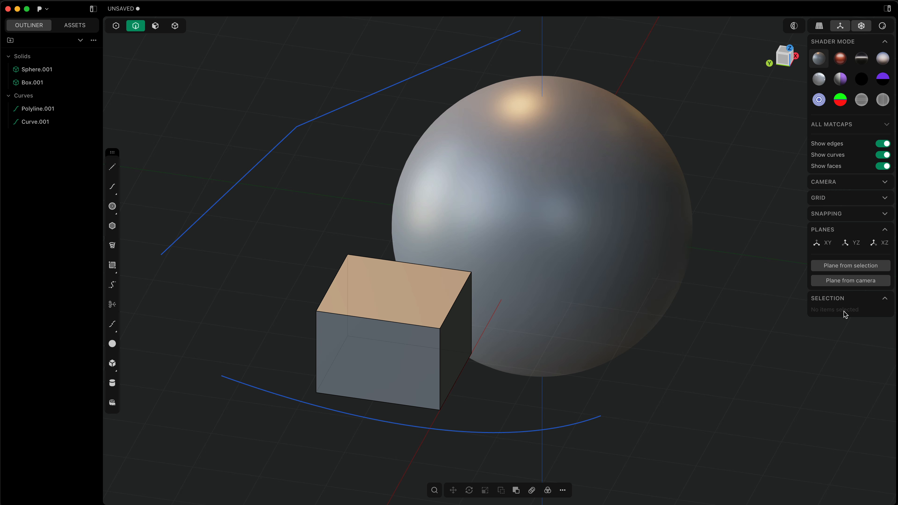
Step: Select the box and try the glossy red matcap, followed by the black one with a white band
click(399, 307)
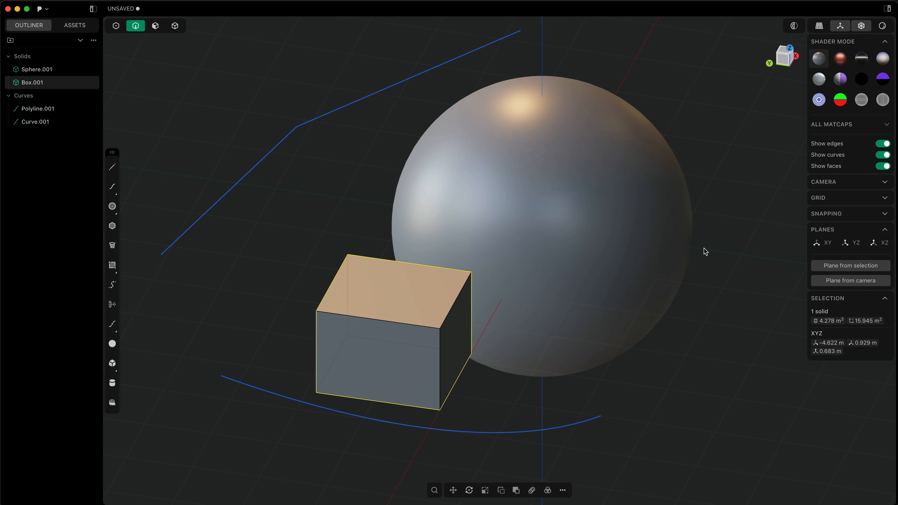
click(842, 58)
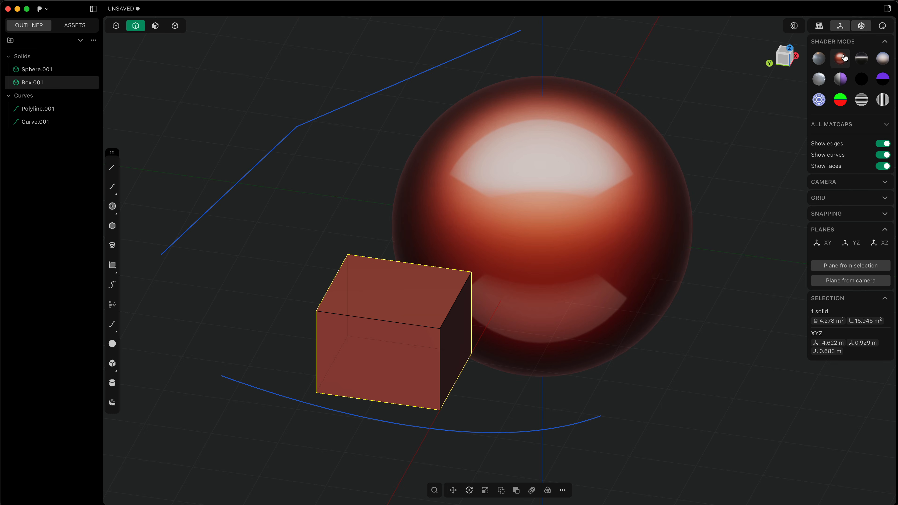
click(861, 58)
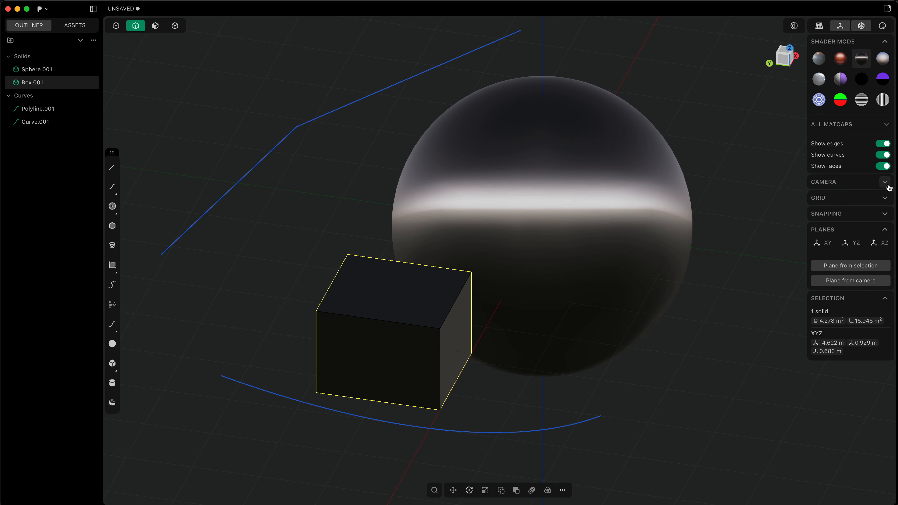
Step: Expand the Camera settings, switch the viewport to perspective and set the FOV to 46
click(880, 185)
click(819, 31)
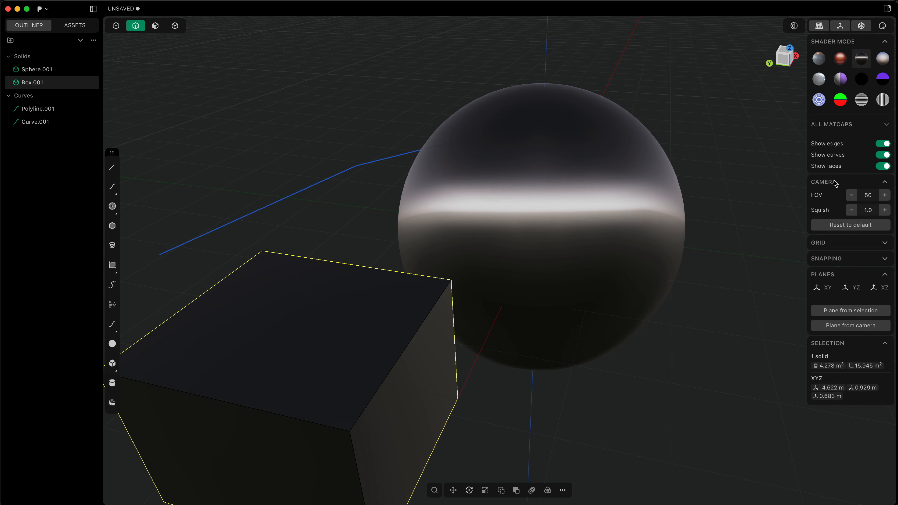
scroll(673, 230, down, 3)
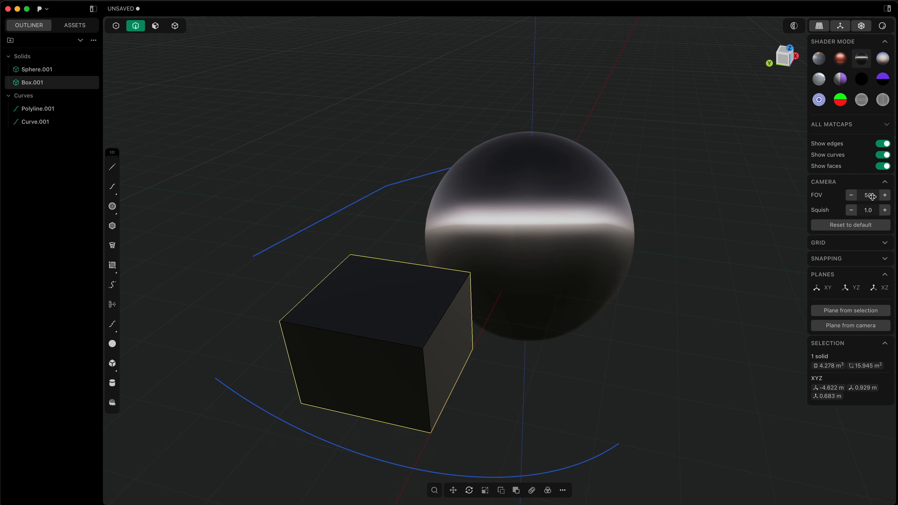
click(851, 195)
click(851, 195)
click(851, 196)
click(851, 196)
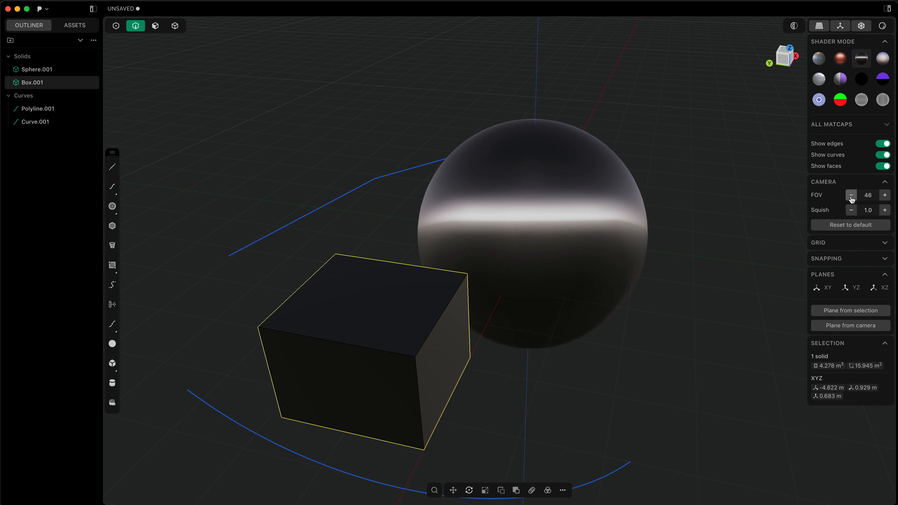
Step: Look into the Grid settings, and leave the Grid, Planes and Camera sections collapsed
click(884, 243)
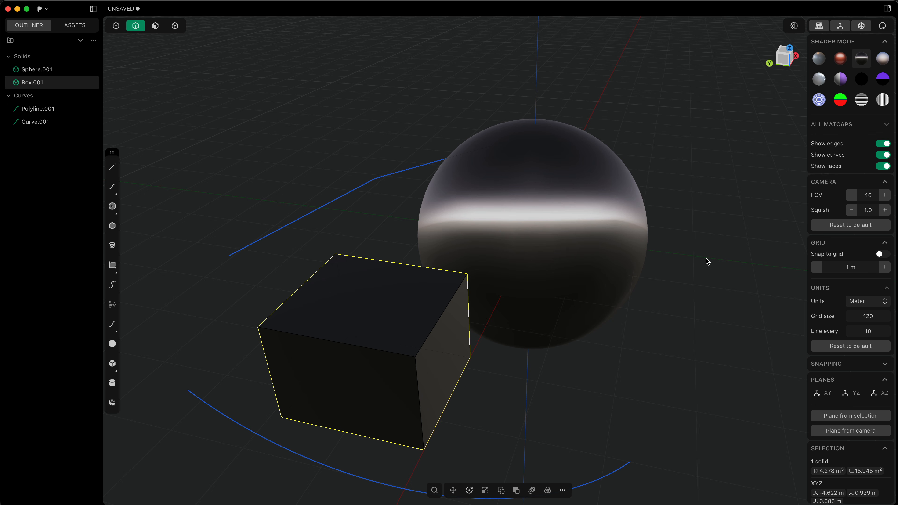
click(885, 243)
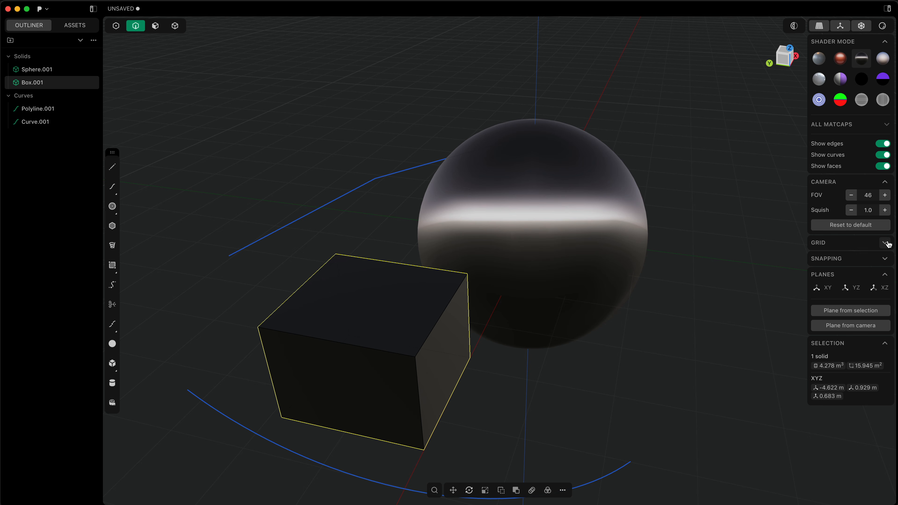
click(885, 275)
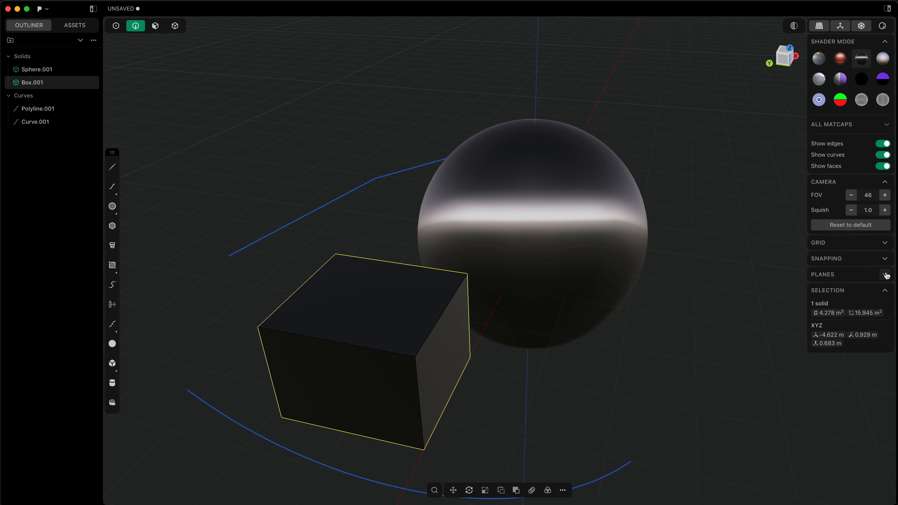
click(888, 186)
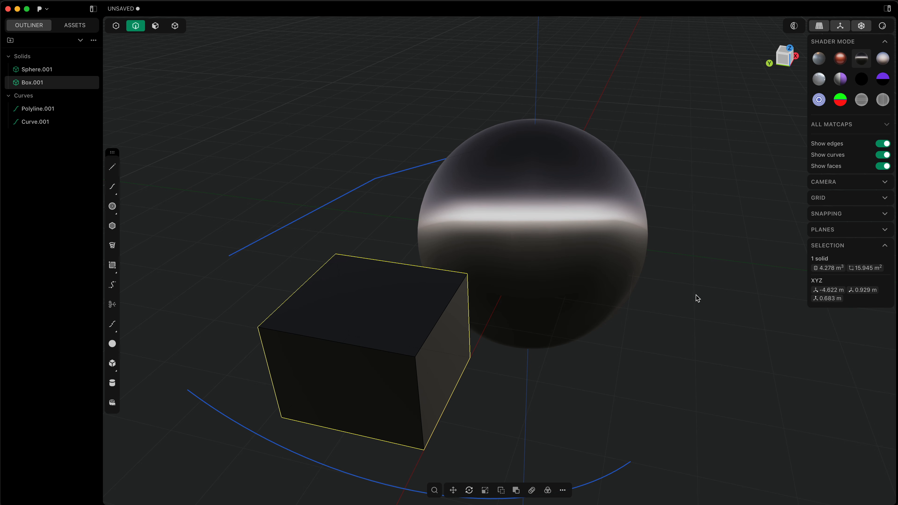
Step: Apply the grey metallic matcap with the warm highlight to the scene
click(819, 58)
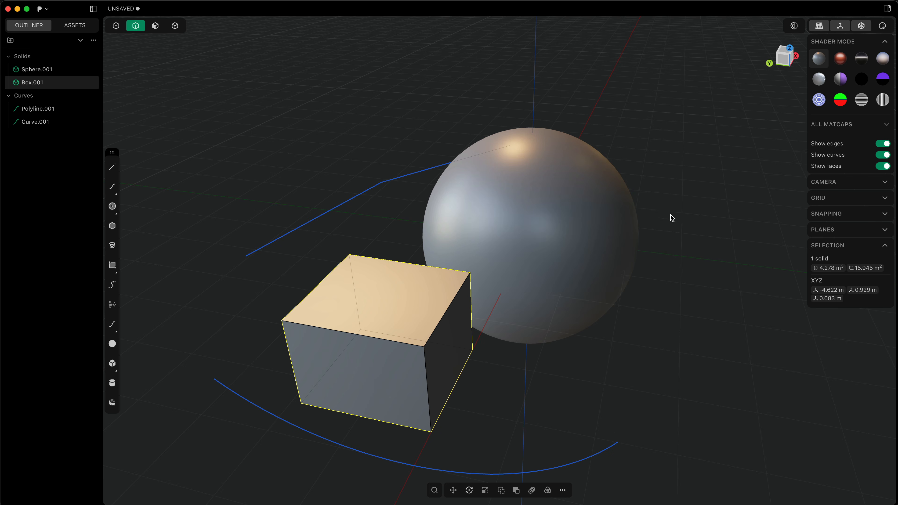
middle_drag(668, 209, 714, 192)
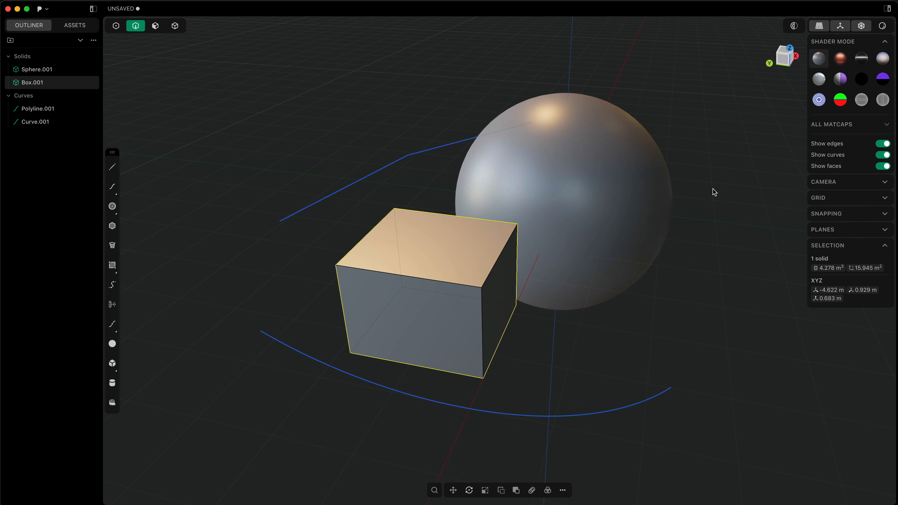
Step: Close the Preferences and switch to control point selection mode
key(super+comma)
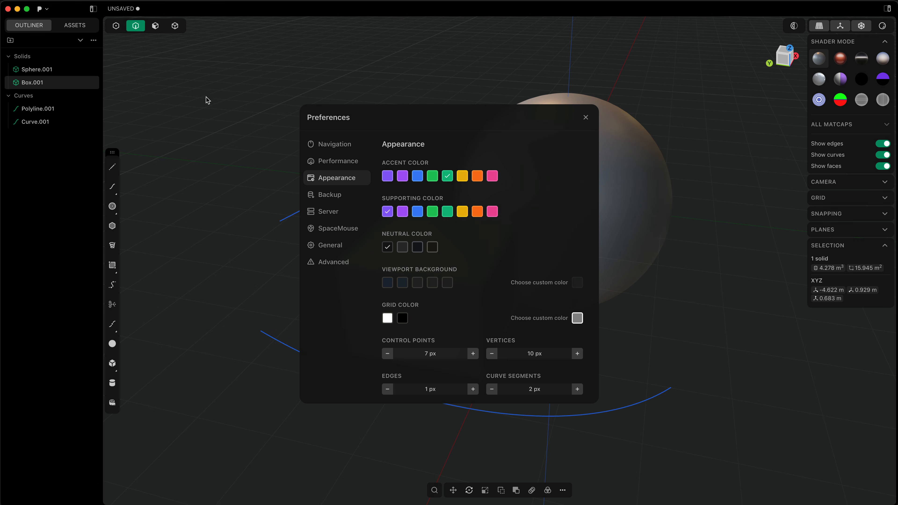
click(214, 105)
click(116, 28)
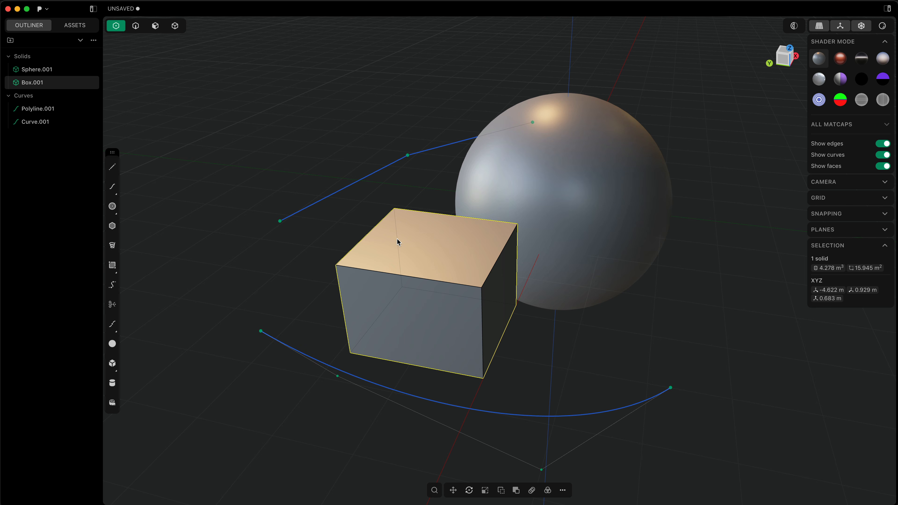
Step: Set the control point size to 16.5 px in the Appearance preferences
key(super+comma)
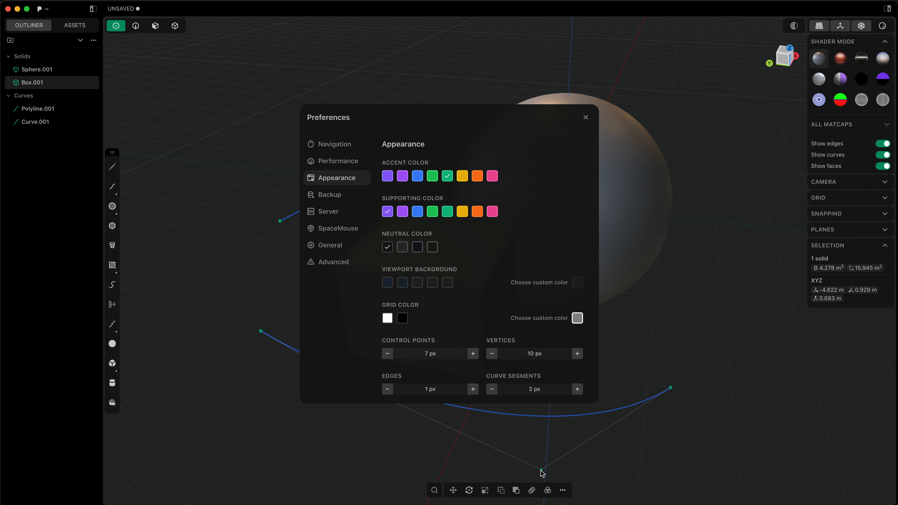
click(473, 353)
click(473, 353)
click(473, 353)
click(473, 353)
click(473, 353)
click(473, 353)
click(473, 353)
click(473, 354)
click(473, 353)
click(473, 354)
click(473, 353)
click(473, 354)
click(473, 353)
Step: Set the curve segment thickness to 7.5 px and close the Preferences
scroll(509, 366, down, 3)
click(576, 329)
click(576, 329)
click(576, 329)
click(577, 328)
click(577, 328)
click(577, 328)
click(577, 329)
click(577, 329)
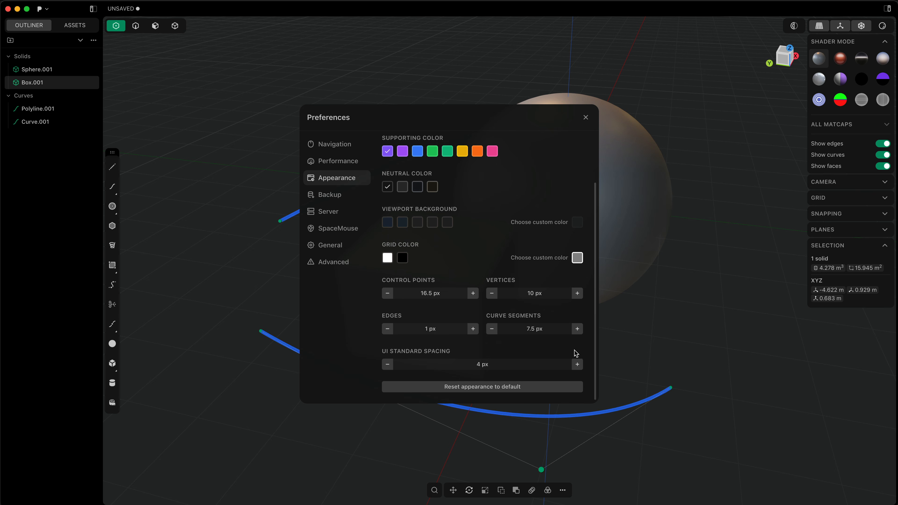
scroll(464, 228, up, 3)
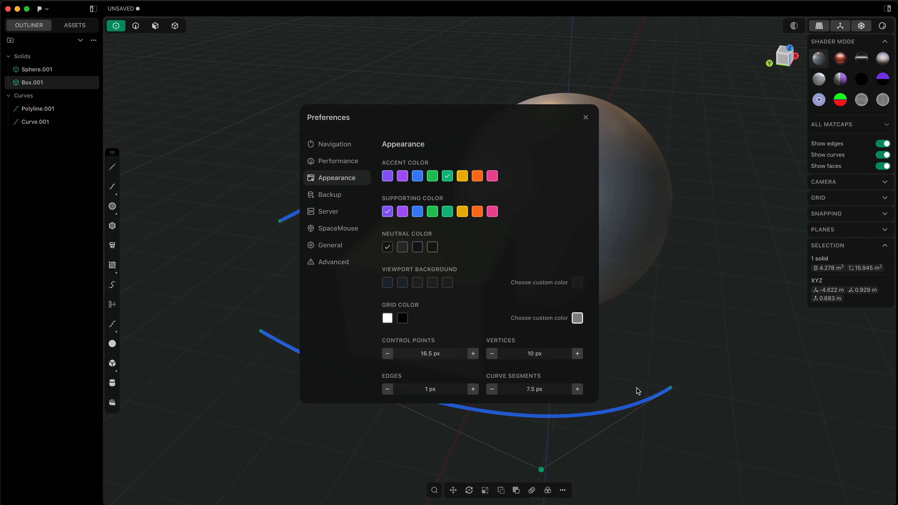
click(638, 378)
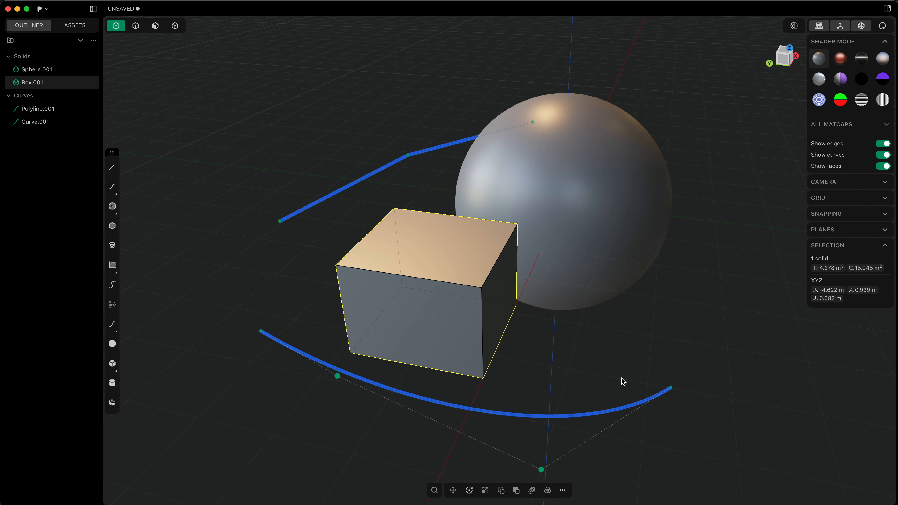
Step: Reset the Appearance preferences to default and close the Preferences
key(super+comma)
scroll(500, 337, down, 3)
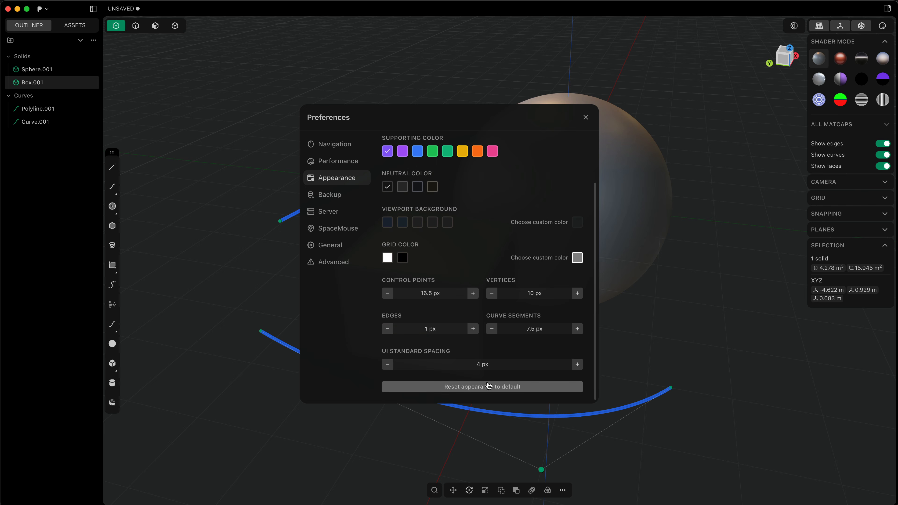
click(643, 339)
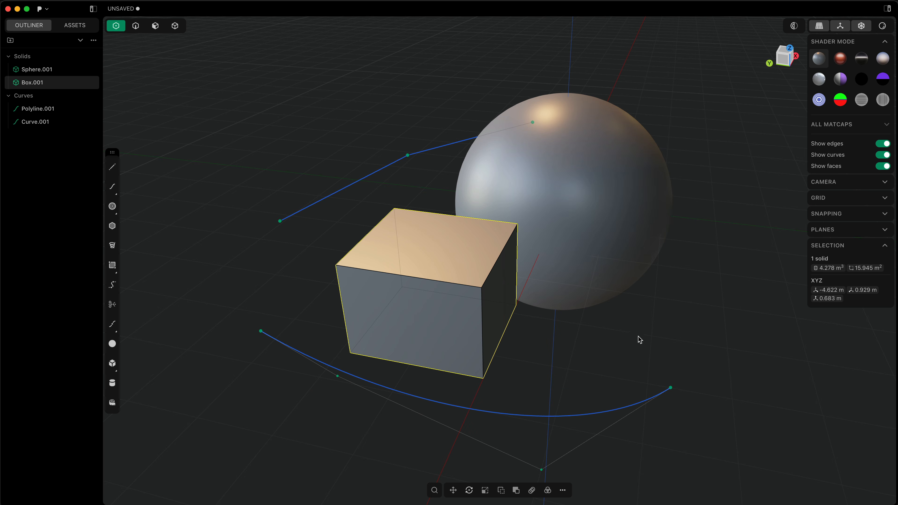
Step: Select the sphere and apply the blue-and-white striped matcap to inspect its surface
click(580, 241)
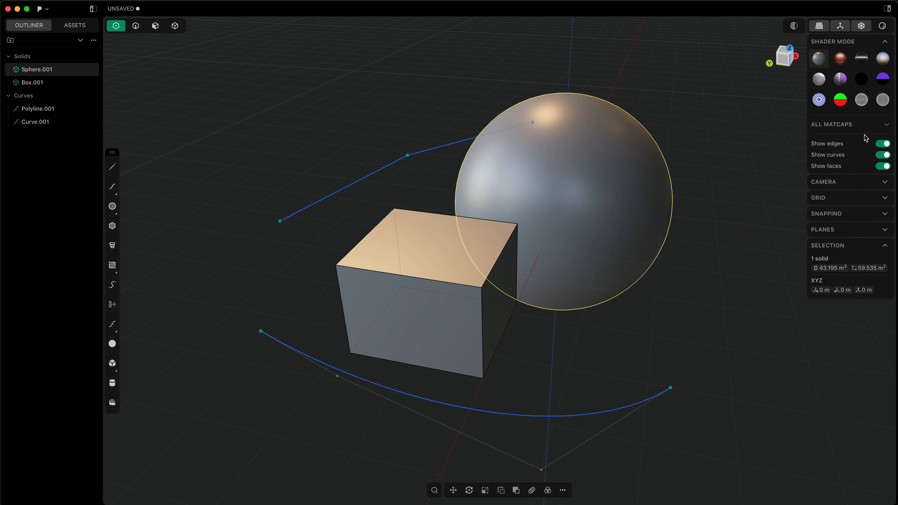
click(886, 125)
click(819, 101)
middle_drag(556, 254, 654, 246)
shift+middle_drag(568, 235, 555, 188)
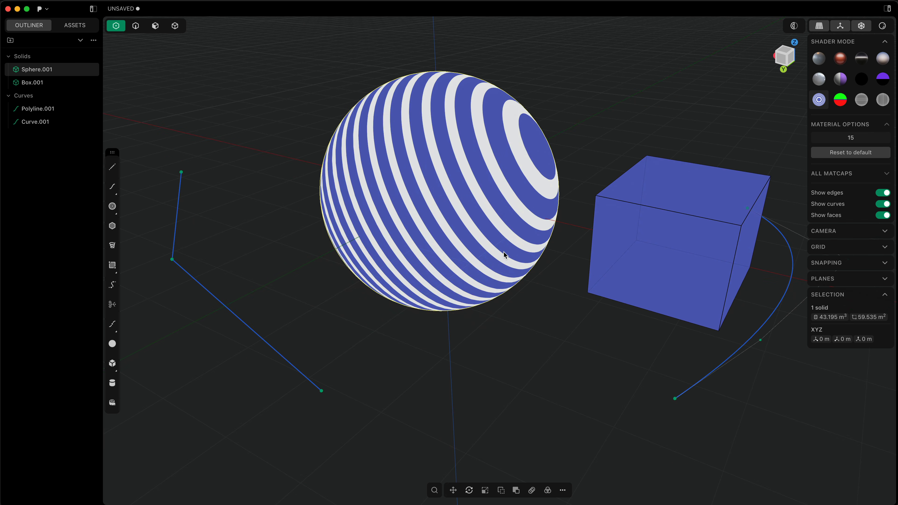
Step: Set the striped matcap's material option value to 21
click(838, 137)
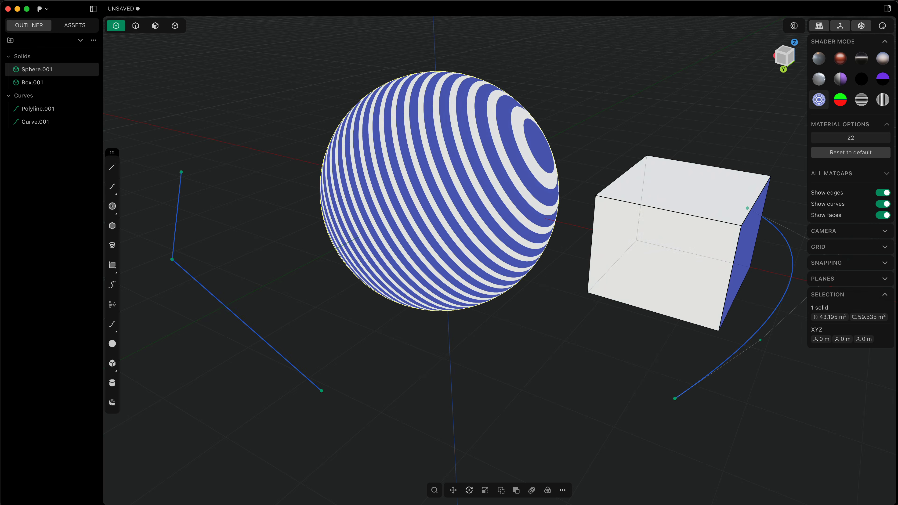
drag(842, 138, 855, 137)
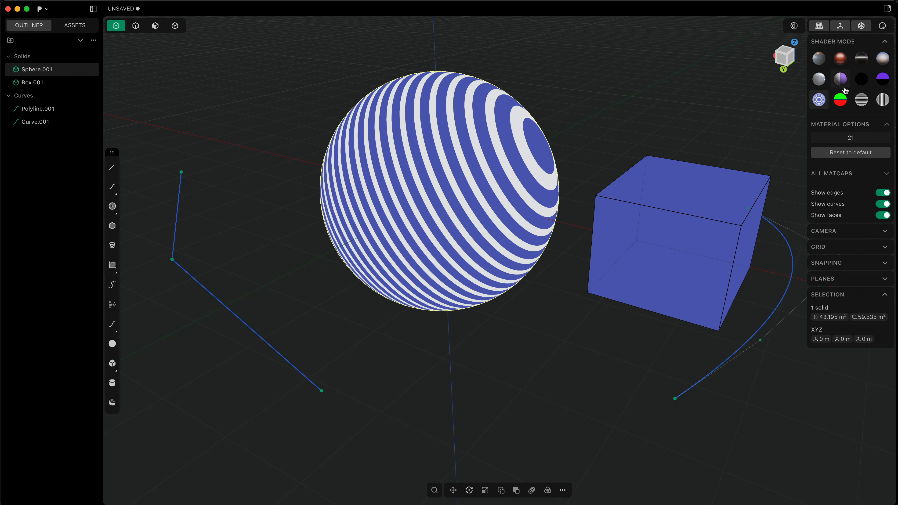
Step: Apply the green-and-red draft analysis matcap and set its material option angle to 3 deg
click(841, 99)
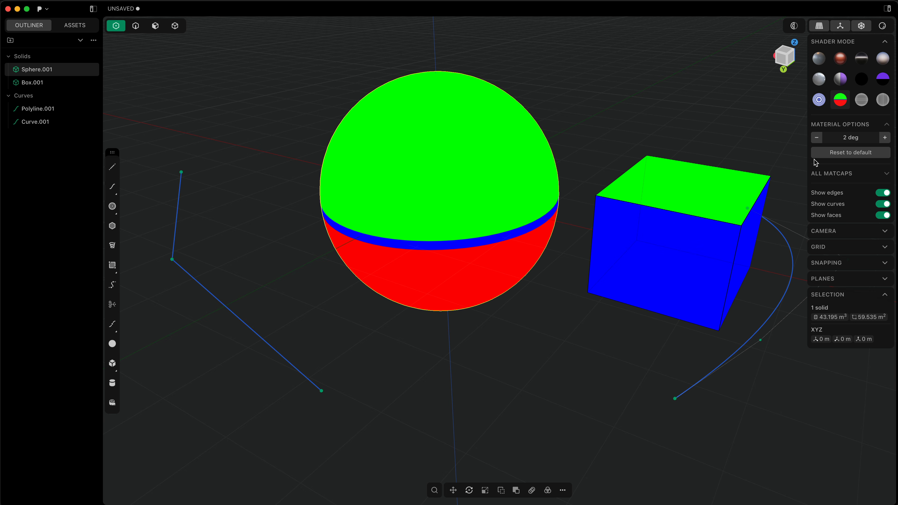
click(885, 138)
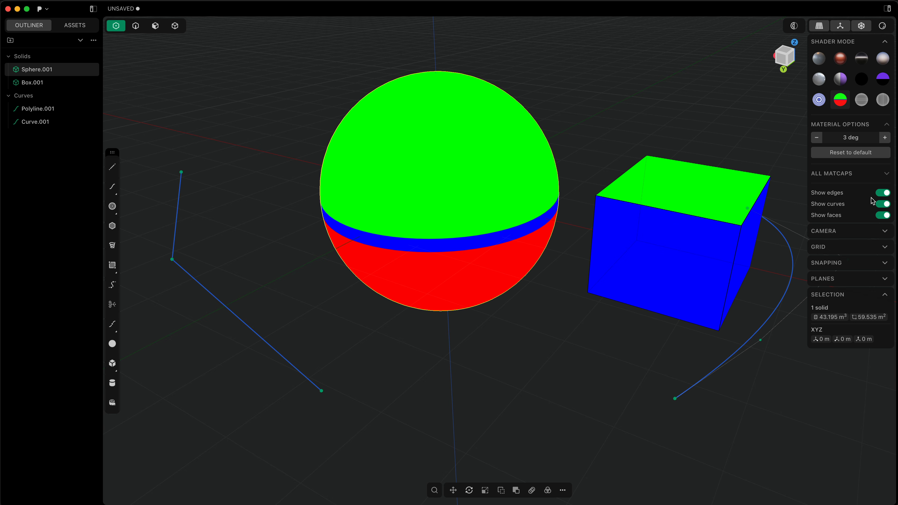
Step: Toggle the display of edges, curves and faces off and back on, one after another
click(885, 194)
click(885, 194)
click(884, 204)
click(884, 205)
click(885, 215)
click(885, 216)
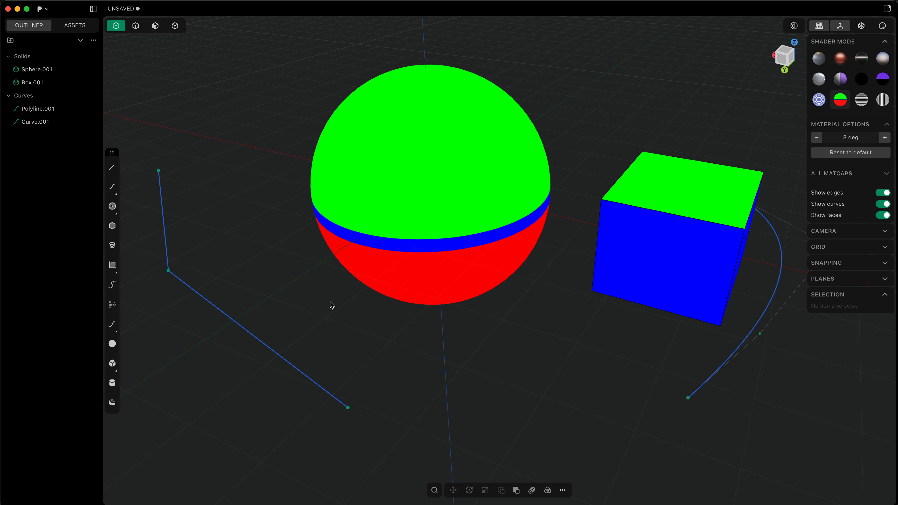
Step: Search the available commands for "array" and close the search
text(f)
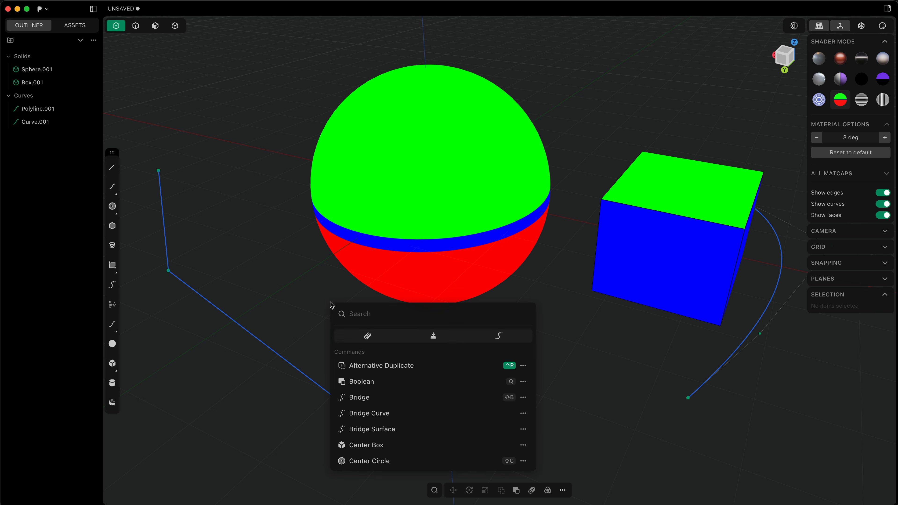
text(array)
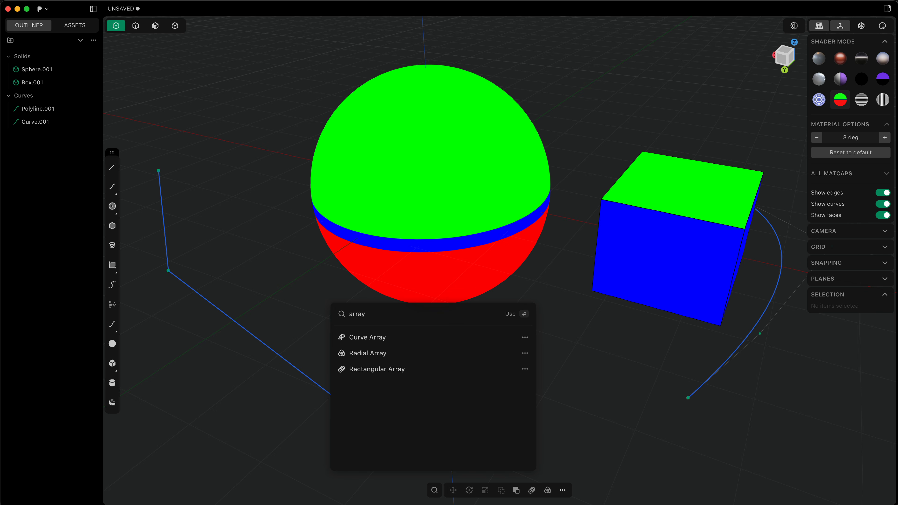
key(Escape)
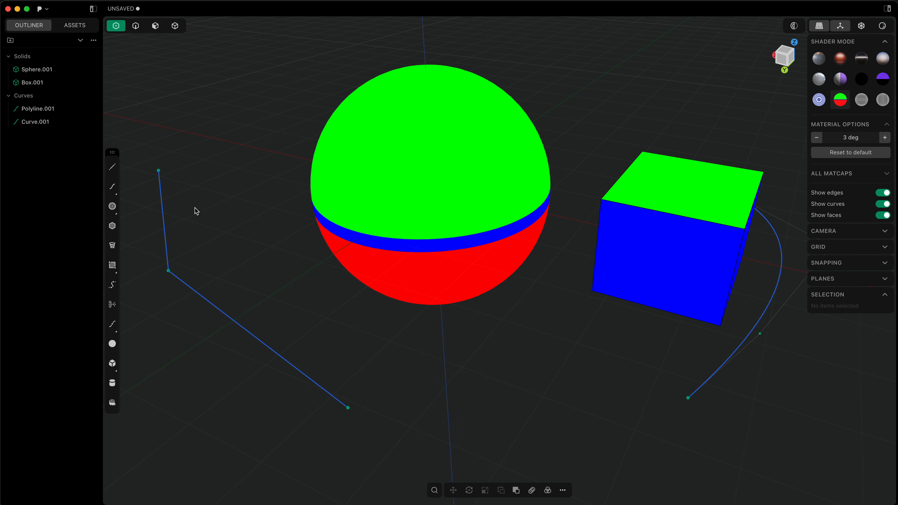
Step: Look over the full command list and the extra options offered for the Alternative Duplicate command
key(f)
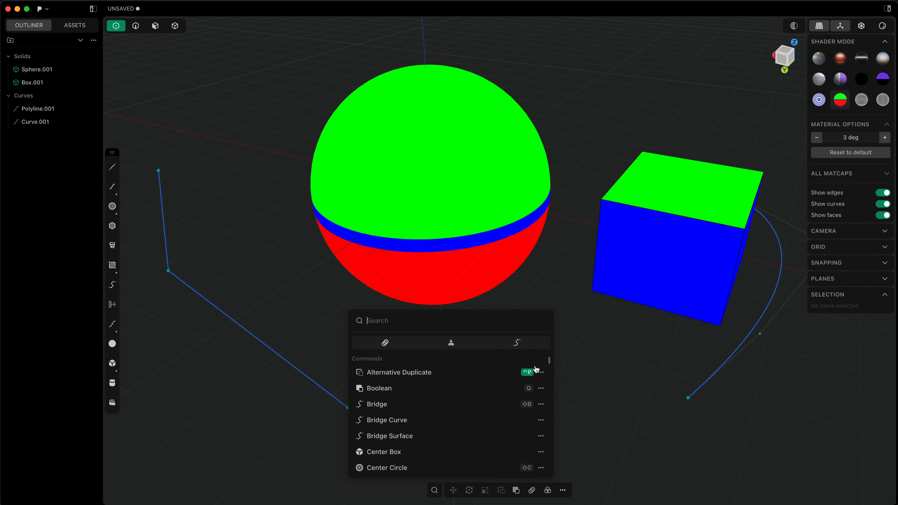
click(541, 373)
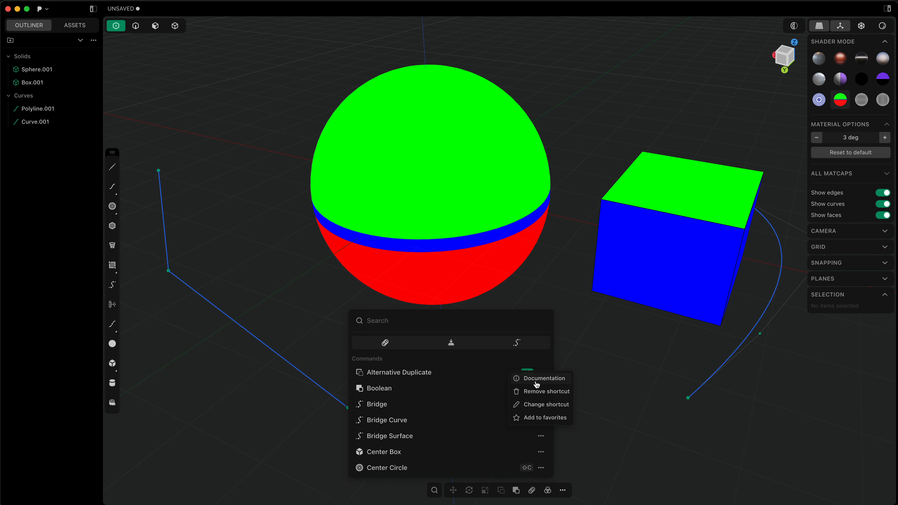
key(Escape)
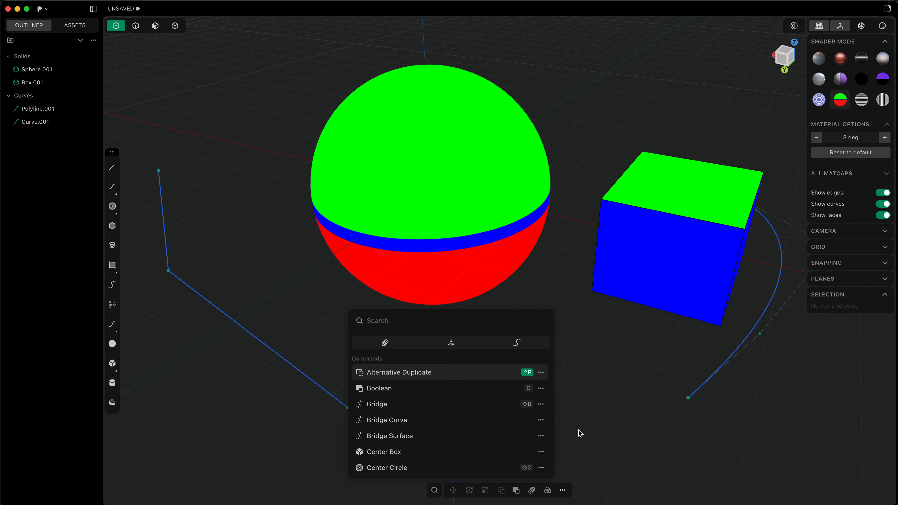
key(Escape)
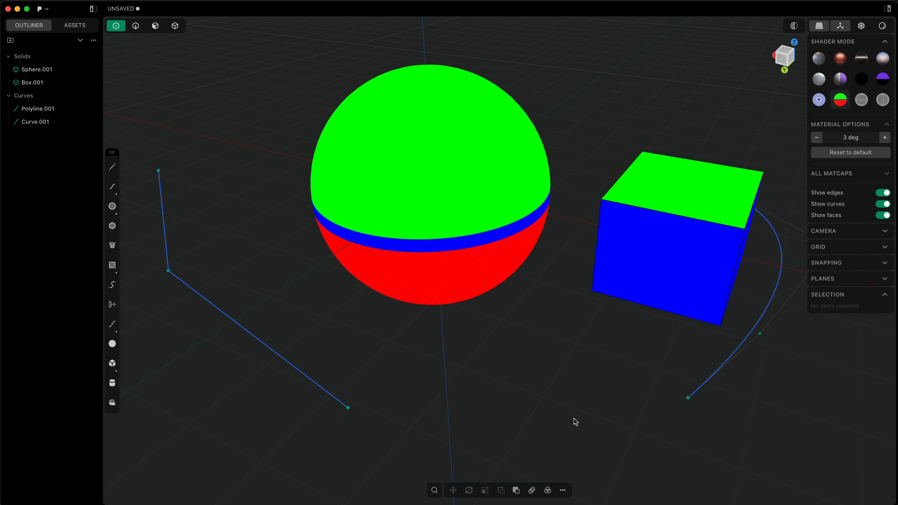
Step: Compare the additional commands available with nothing selected and with the box's top front edge selected in the Fillet command
click(563, 490)
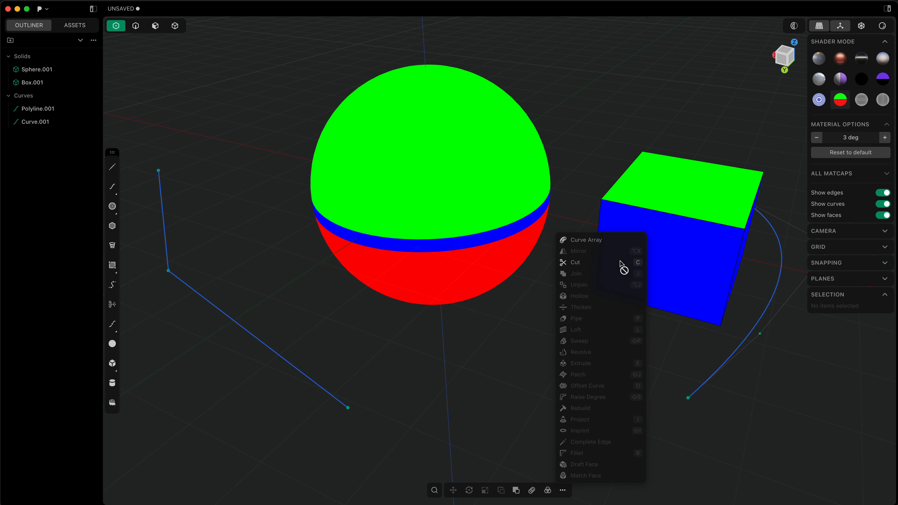
key(2)
click(665, 214)
key(b)
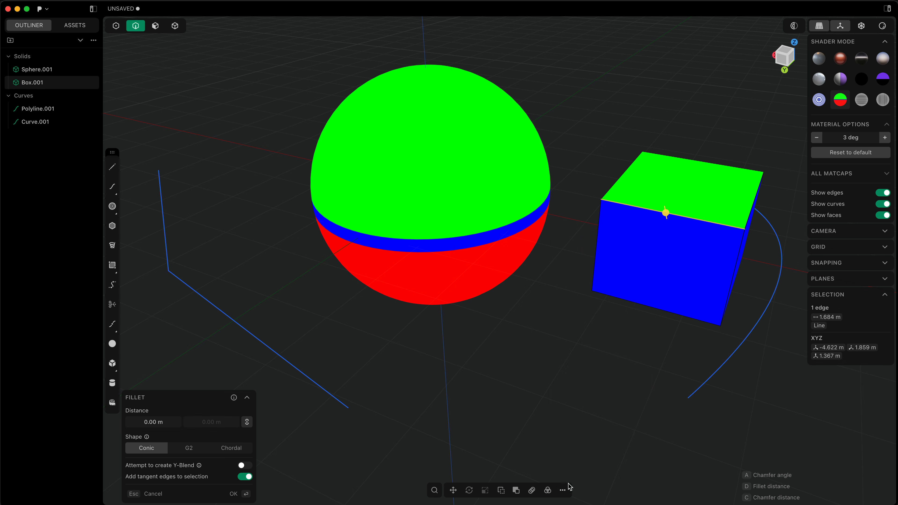
click(563, 491)
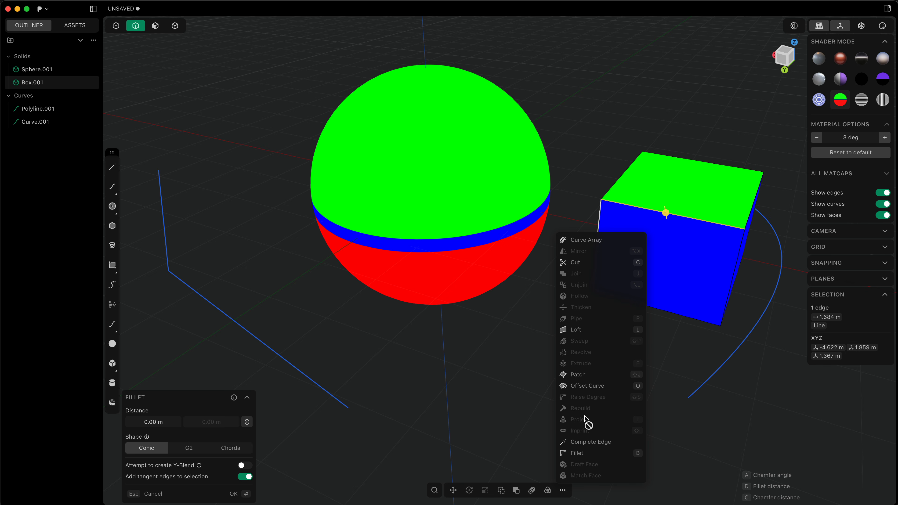
click(488, 421)
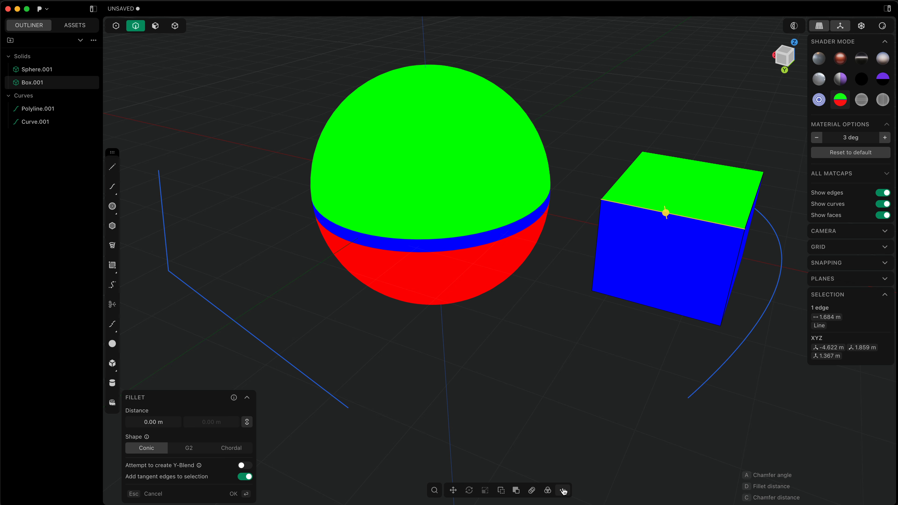
key(Escape)
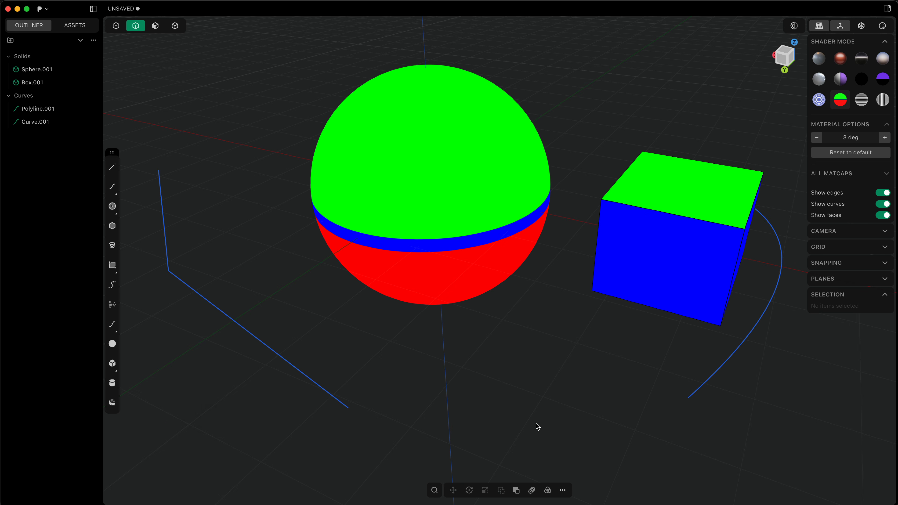
Step: Examine the viewport's context commands, the command search and the radial view menu with nothing selected
right_click(538, 218)
right_click(276, 96)
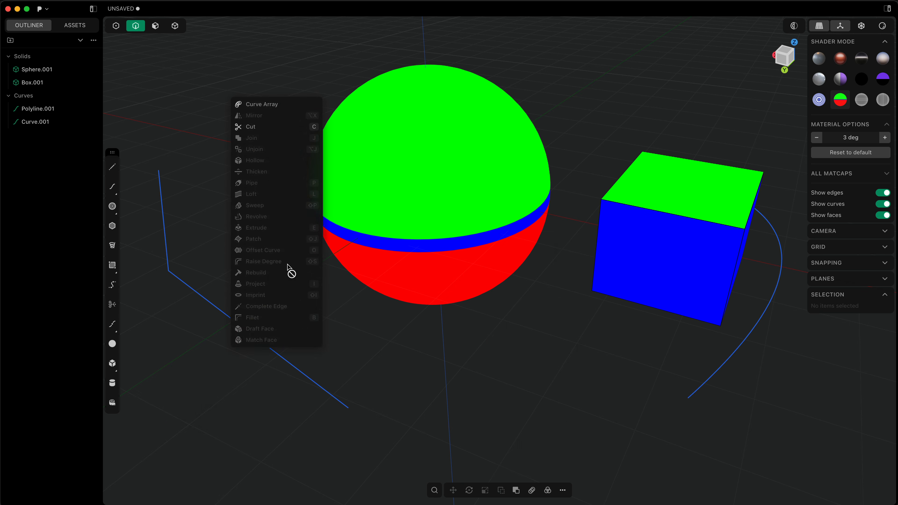
right_click(351, 225)
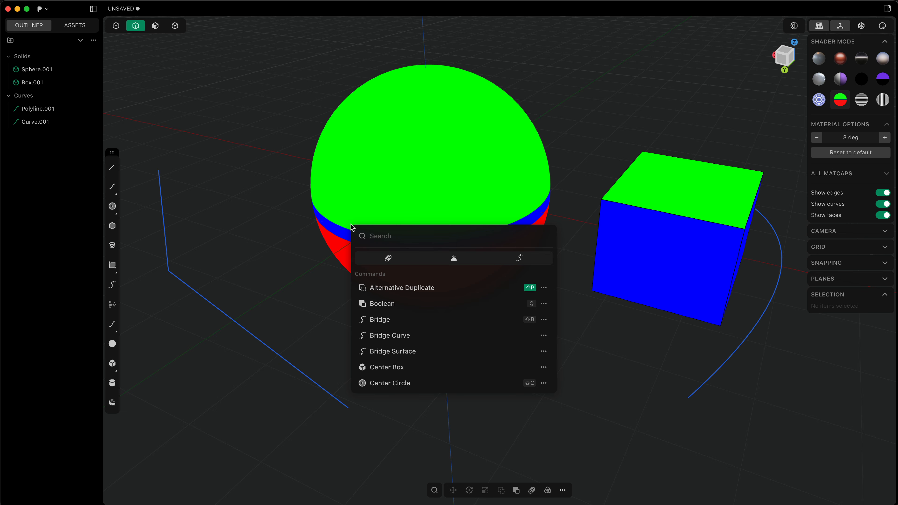
key(Escape)
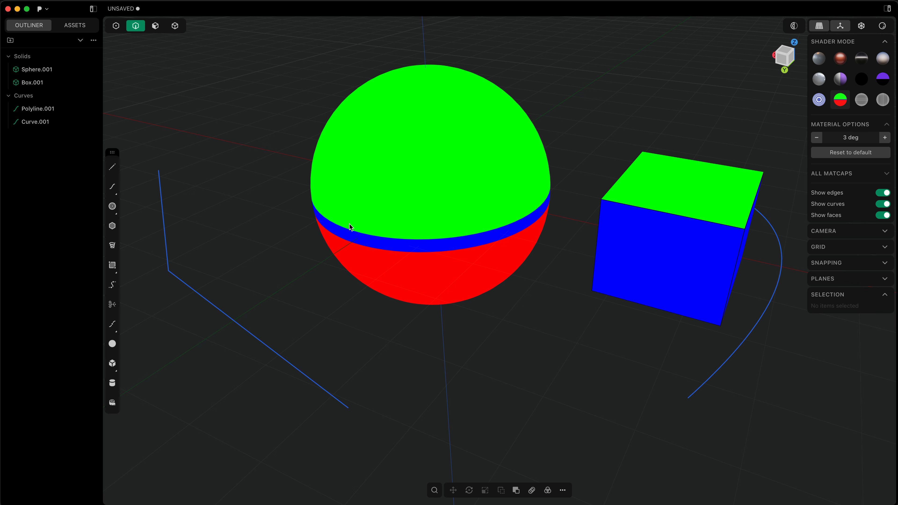
key(z)
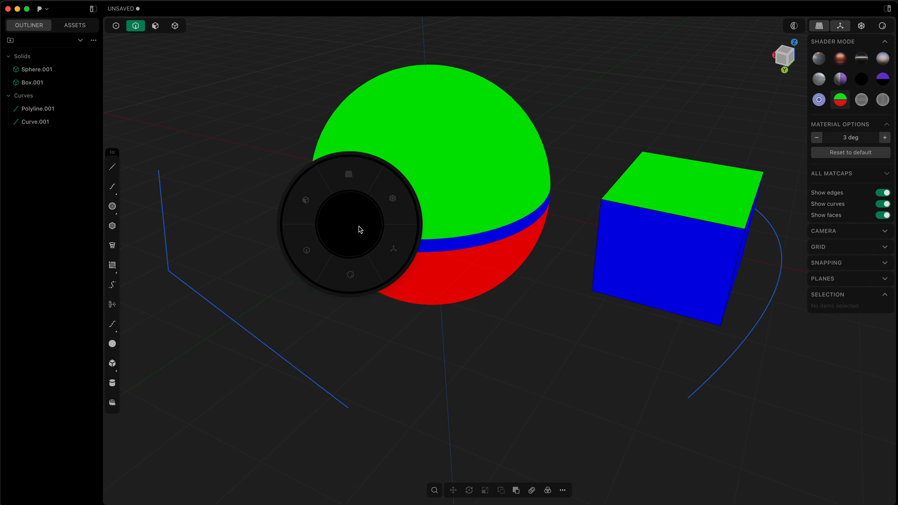
key(Escape)
key(f)
key(Escape)
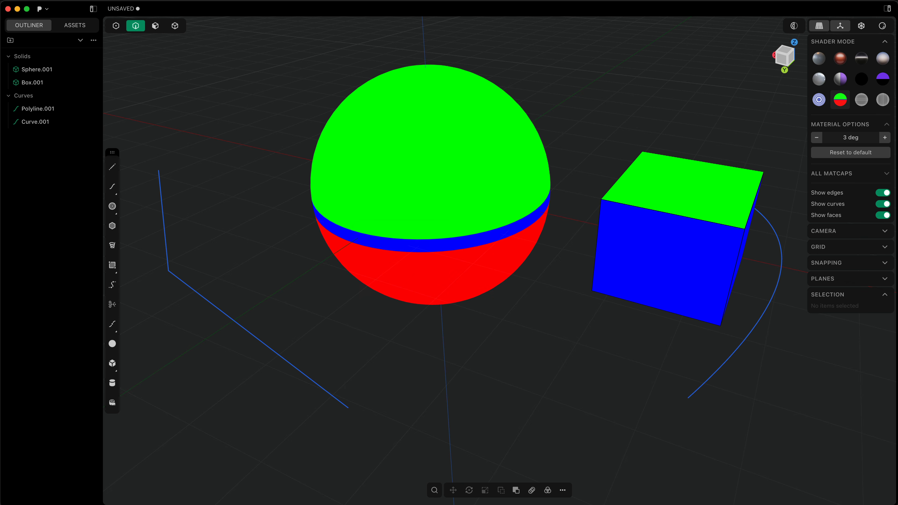
right_click(551, 331)
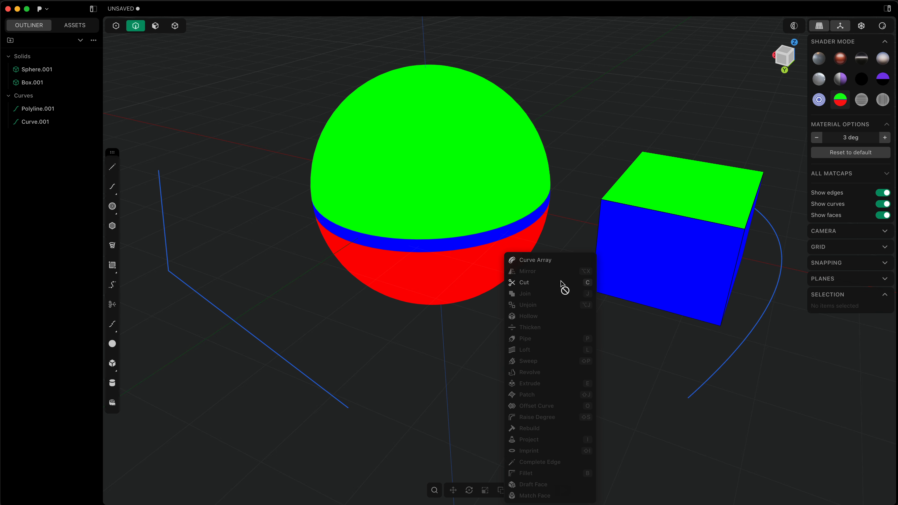
click(580, 192)
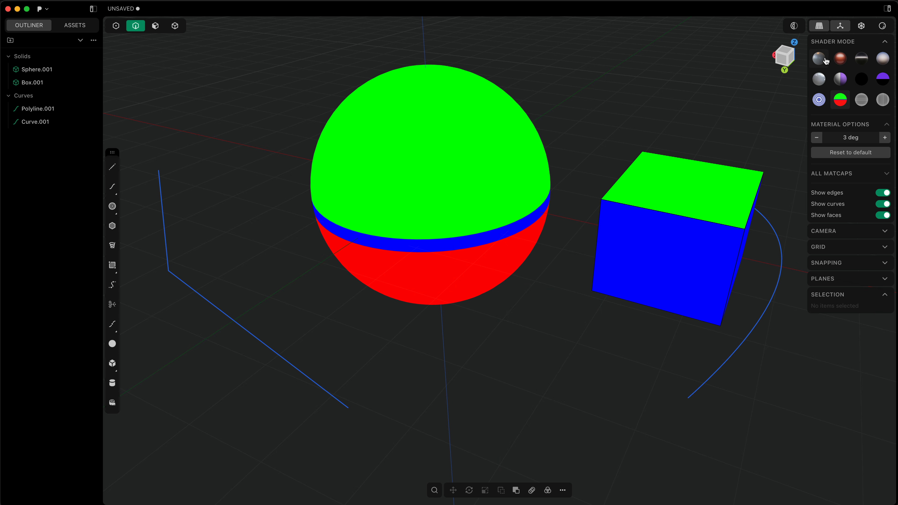
Step: Apply the grey metallic matcap and preview a Conic fillet of about 0.437 m on the box's top front edge
click(818, 60)
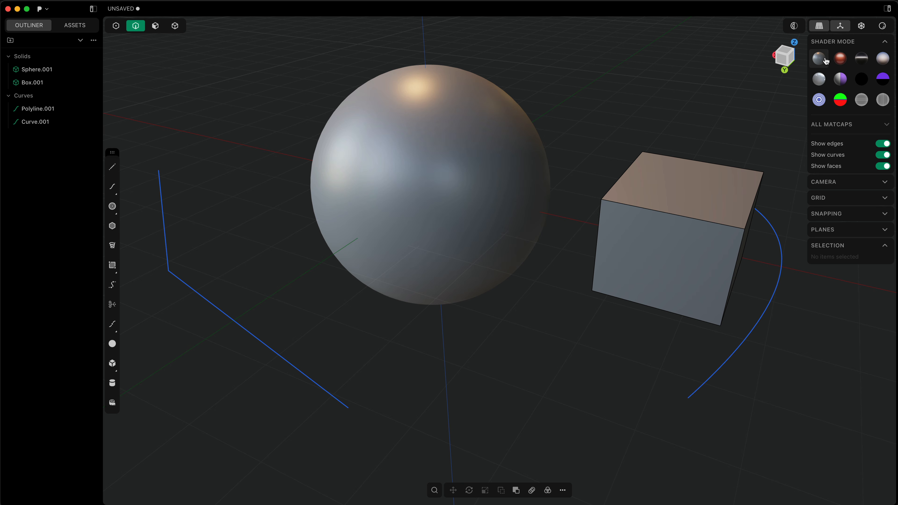
click(663, 214)
key(f)
click(686, 258)
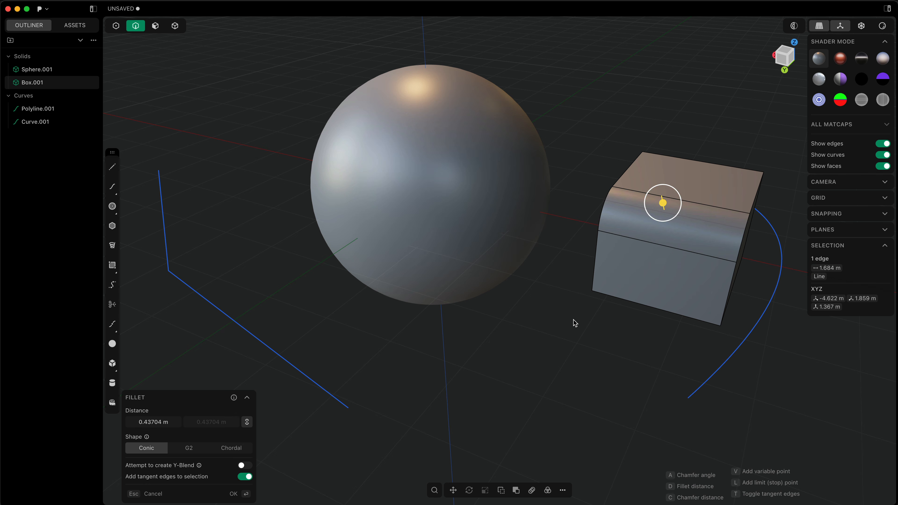
middle_drag(557, 326, 367, 369)
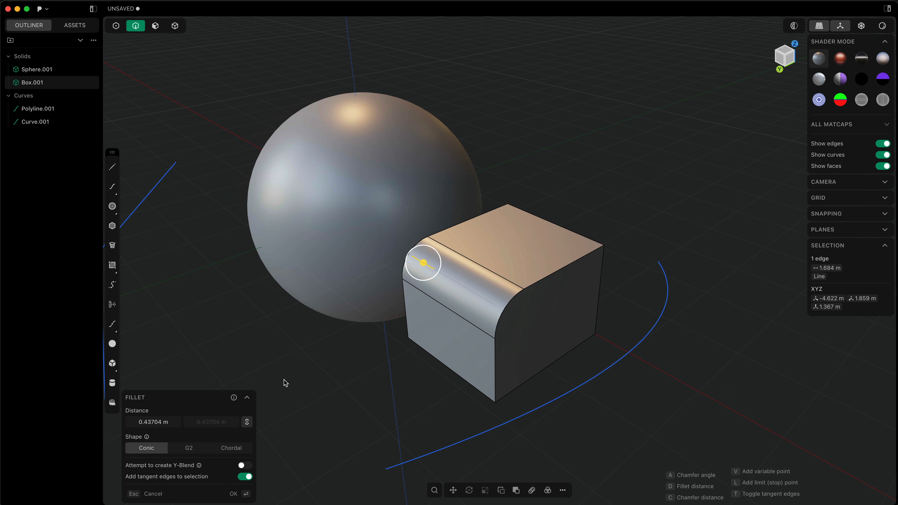
mouse_move(147, 439)
mouse_move(200, 467)
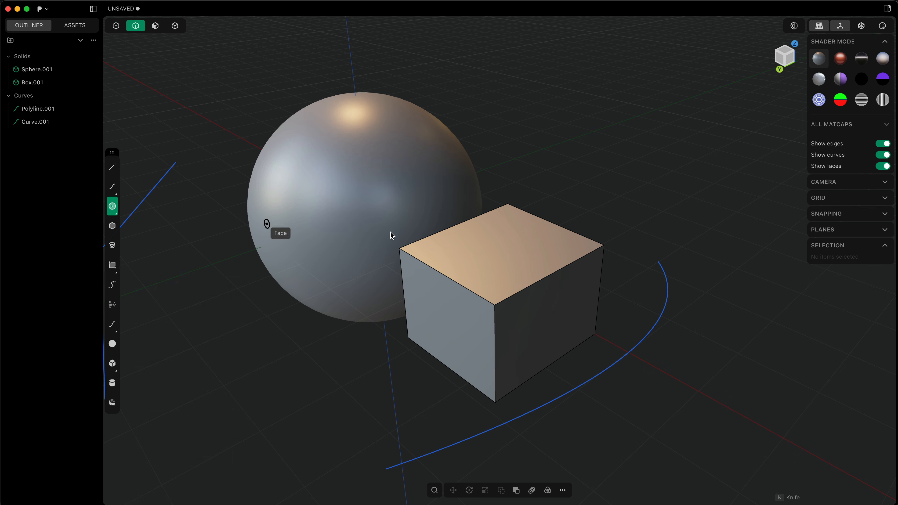
Step: Draw a horizontal circle of about 0.338 m radius above the box's top face
click(502, 163)
click(527, 169)
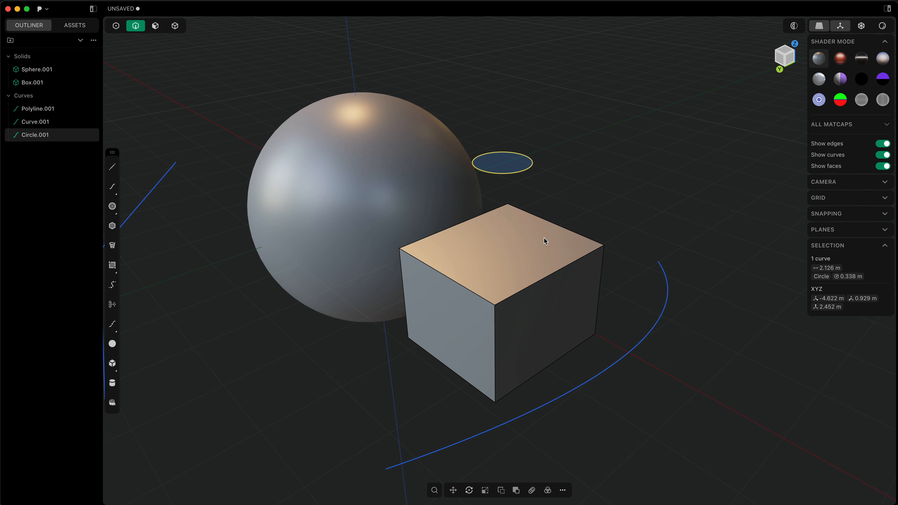
Step: Imprint the circle onto the box's top face with the Vector method, reviewing the Method and Hide occluded explanations
key(shift+i)
click(533, 248)
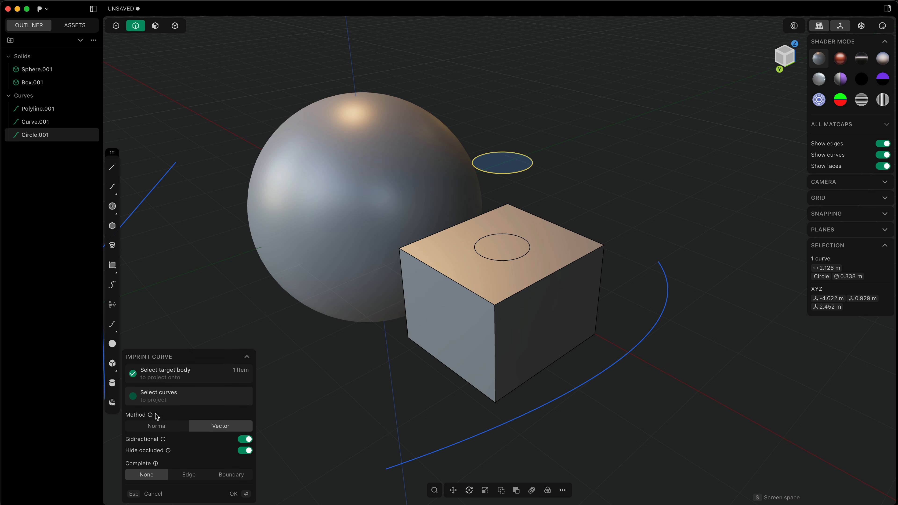
mouse_move(150, 415)
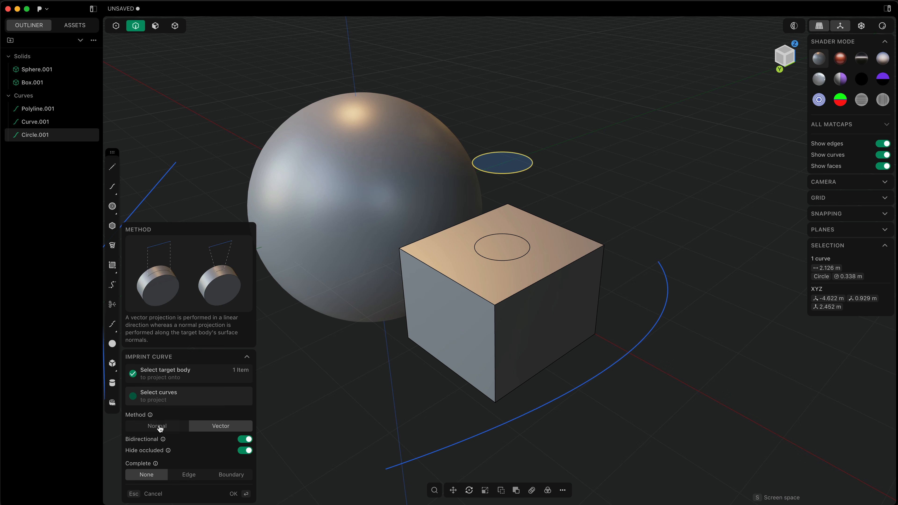
mouse_move(168, 451)
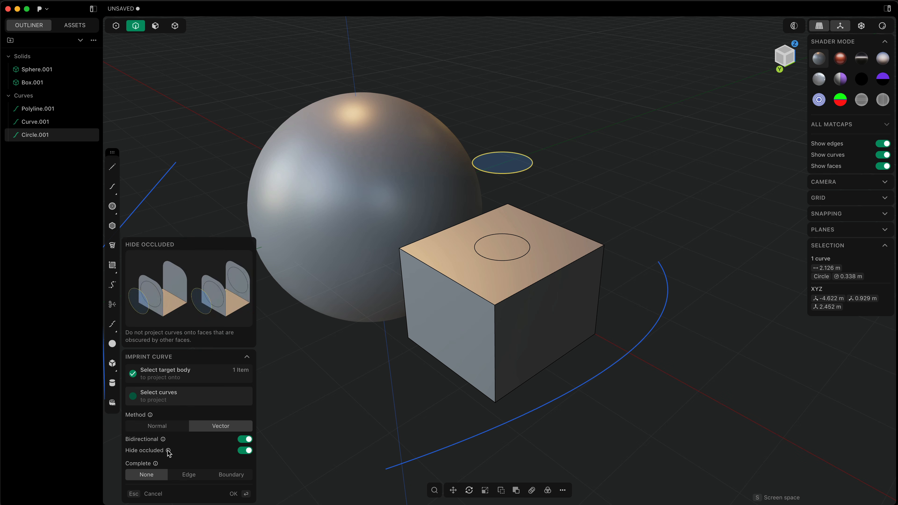
key(Return)
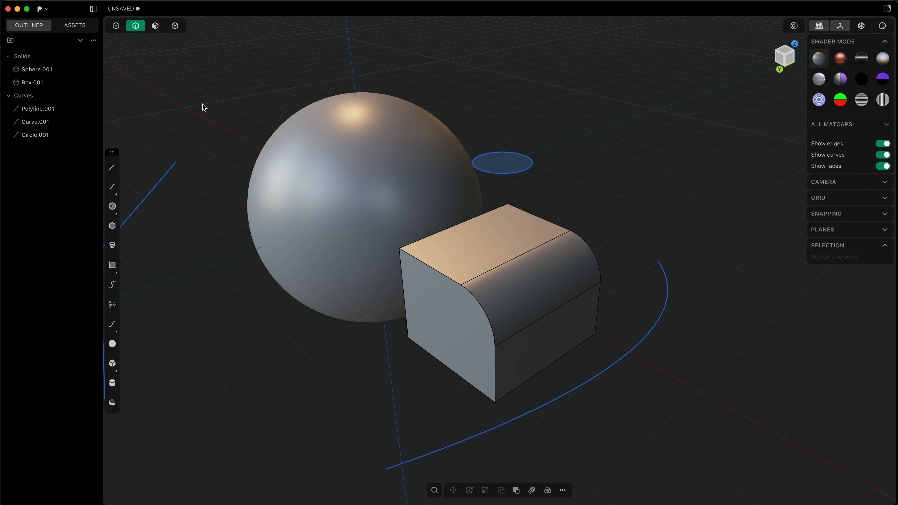
Step: Look over the application's main menu with its recent files, save, export and preferences entries
click(41, 10)
mouse_move(58, 24)
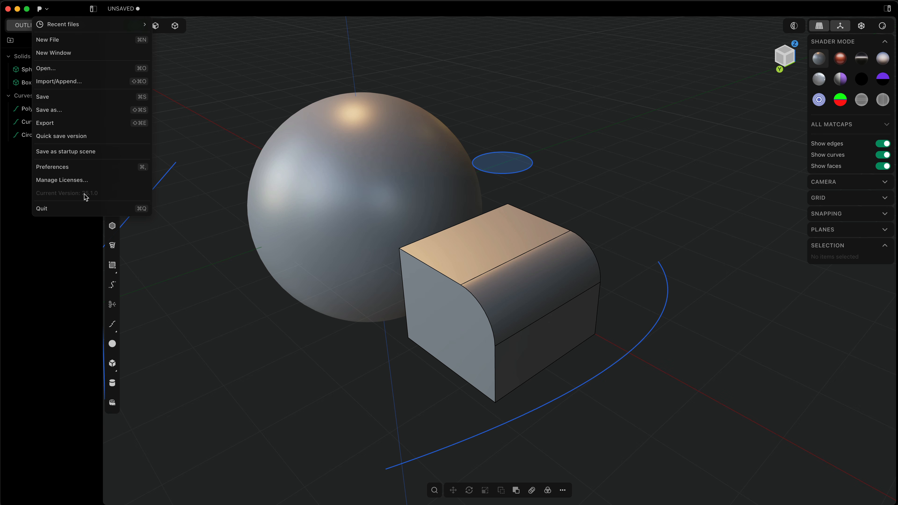
Step: Fillet the box's top edge beside the existing rounded corner, including its tangent edges, by about 0.275 m
click(434, 272)
key(b)
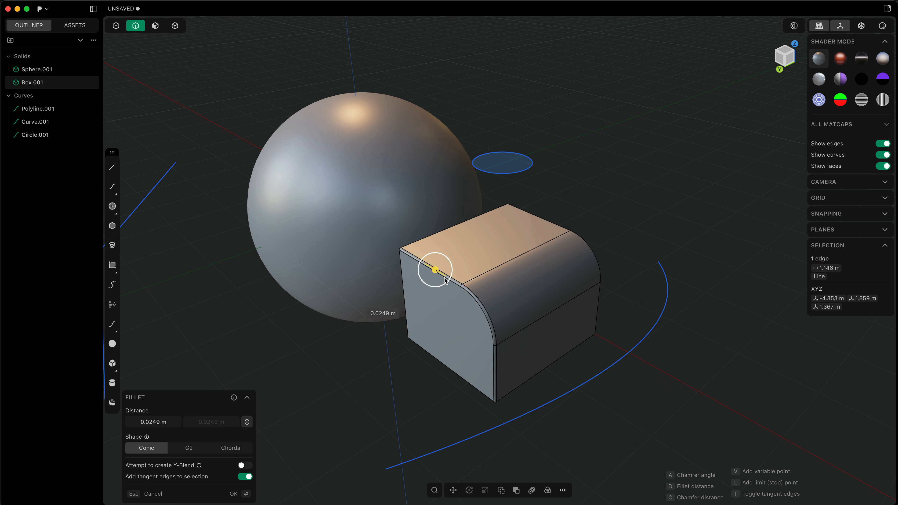
click(456, 285)
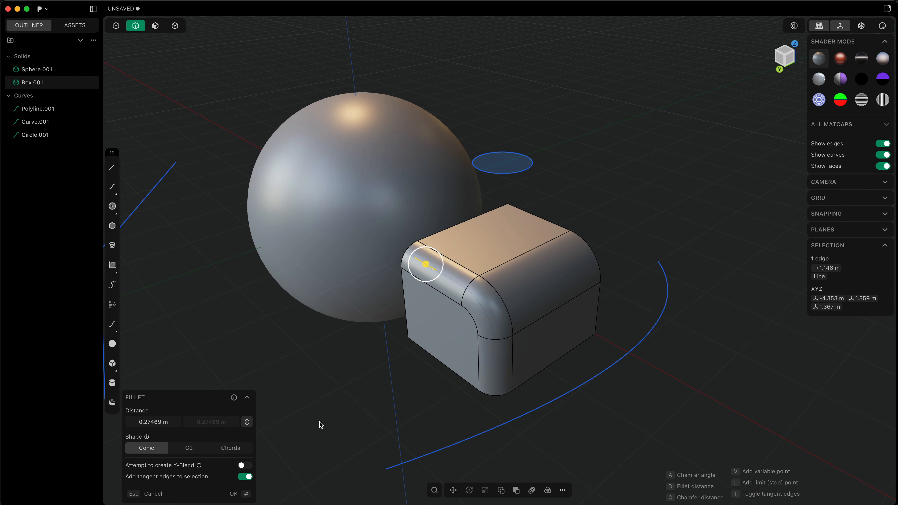
Step: Unlink the two fillet distances and set them to 0.33 m and 0.46 m
click(248, 423)
click(248, 426)
drag(156, 422, 232, 422)
click(244, 422)
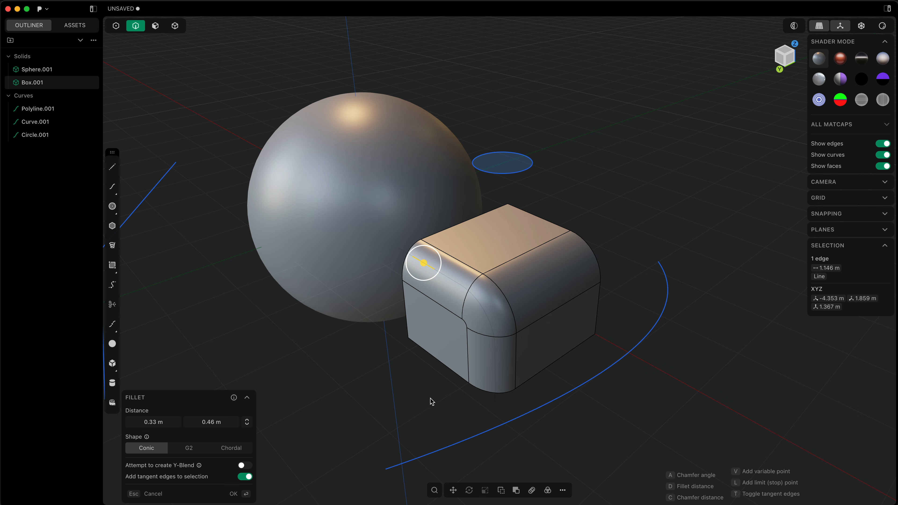
Step: Relink the two fillet distances at 0.33 m and finish the fillet on the box's top edge
click(247, 423)
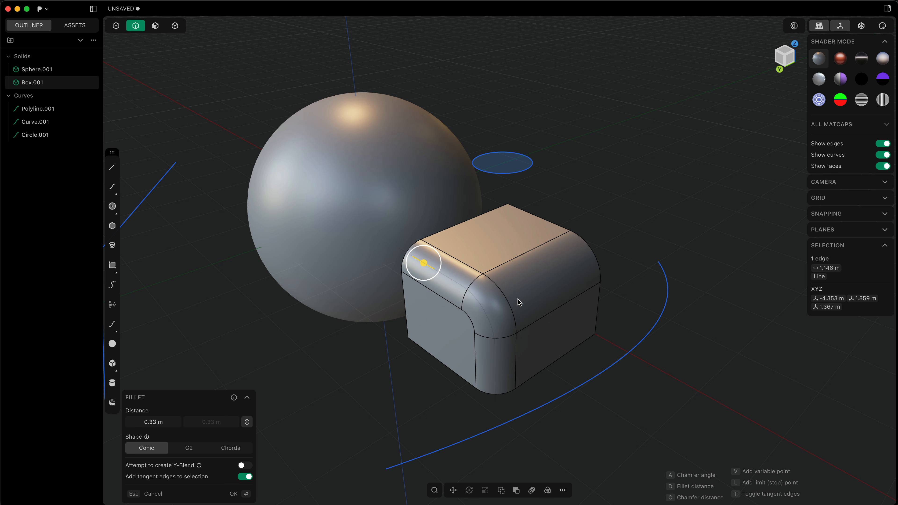
key(Return)
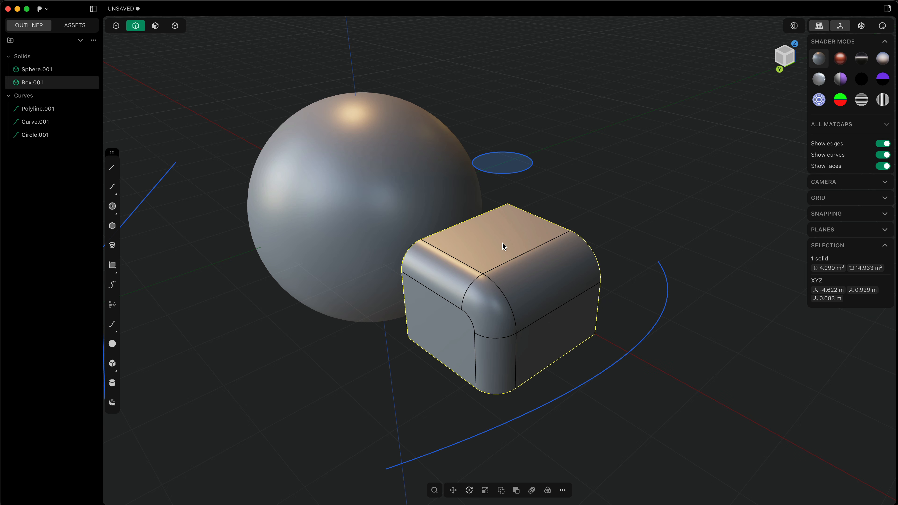
Step: Duplicate the box's top face as a separate sheet and move it about 1.33 m up along Z
key(3)
click(492, 241)
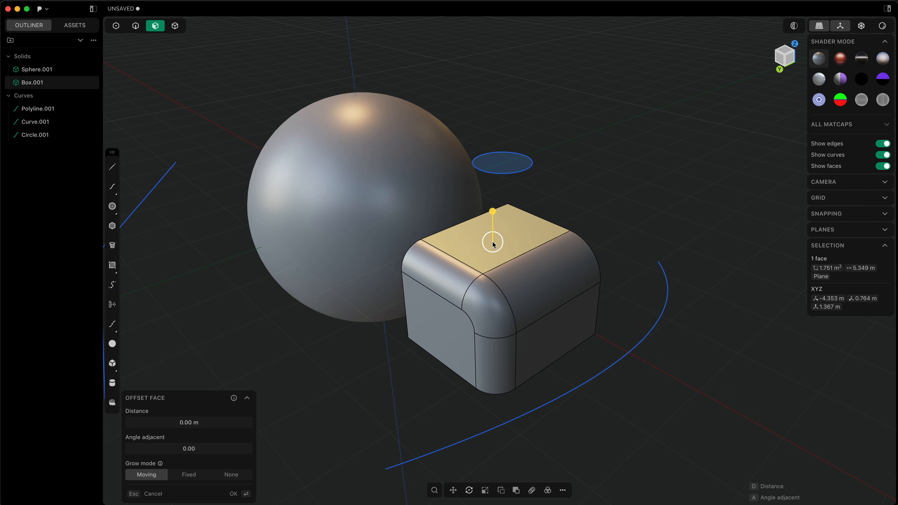
key(shift+d)
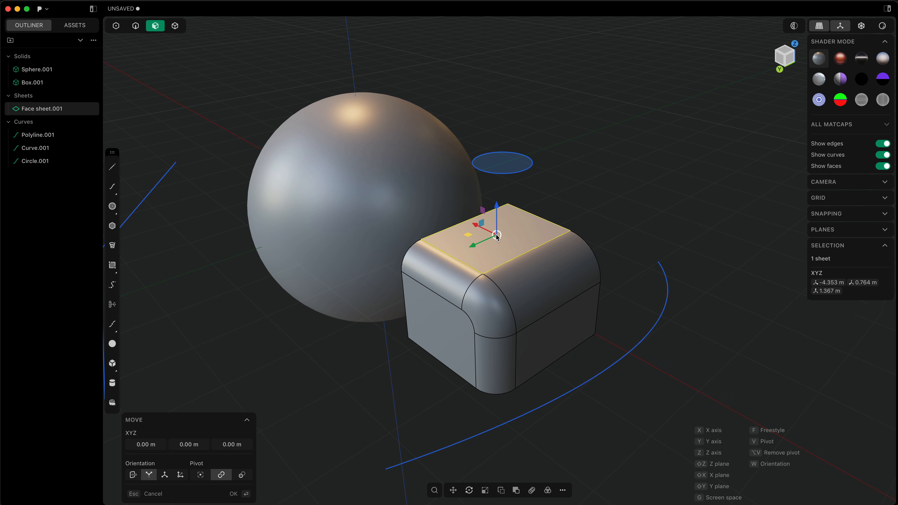
drag(496, 214, 526, 109)
shift+middle_drag(527, 109, 519, 165)
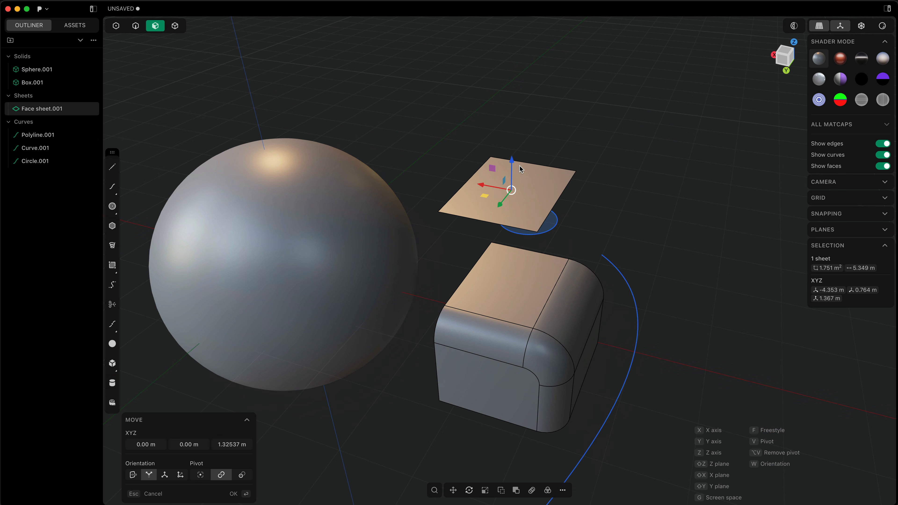
right_click(536, 187)
Step: Show the duplicated sheet's control points alongside its faces and raise the degree of its surface
click(536, 187)
key(shift+1)
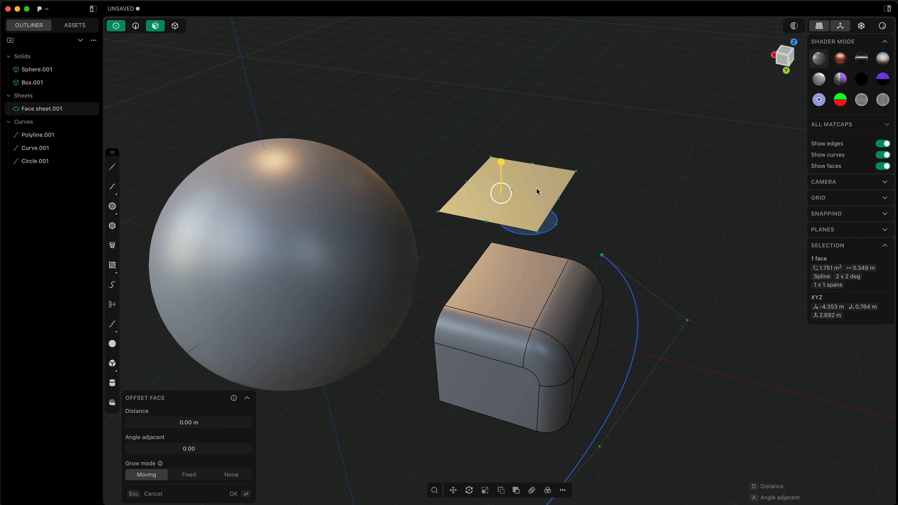
key(plus)
Step: Arch the sheet by moving its eight middle control points up along Z by about 0.41 m
middle_drag(582, 213, 572, 184)
drag(528, 123, 593, 223)
key(g)
key(z)
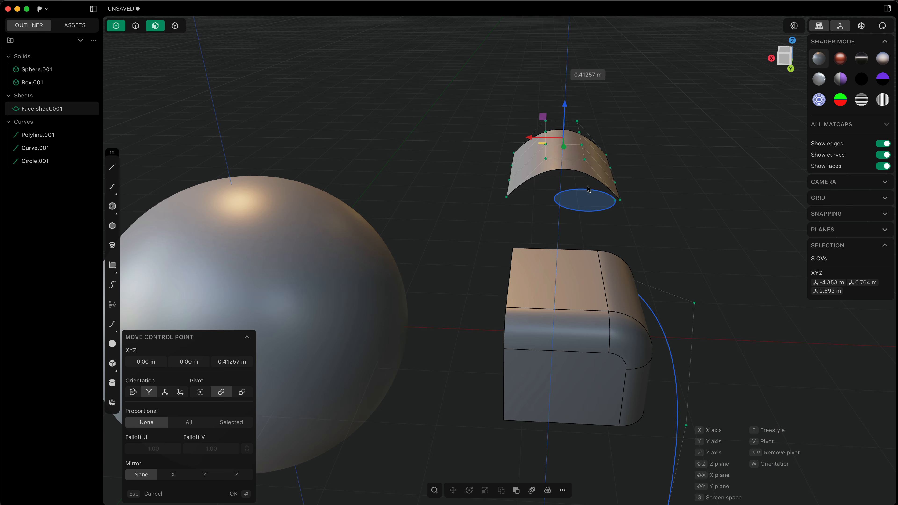
right_click(585, 192)
middle_drag(582, 198, 527, 205)
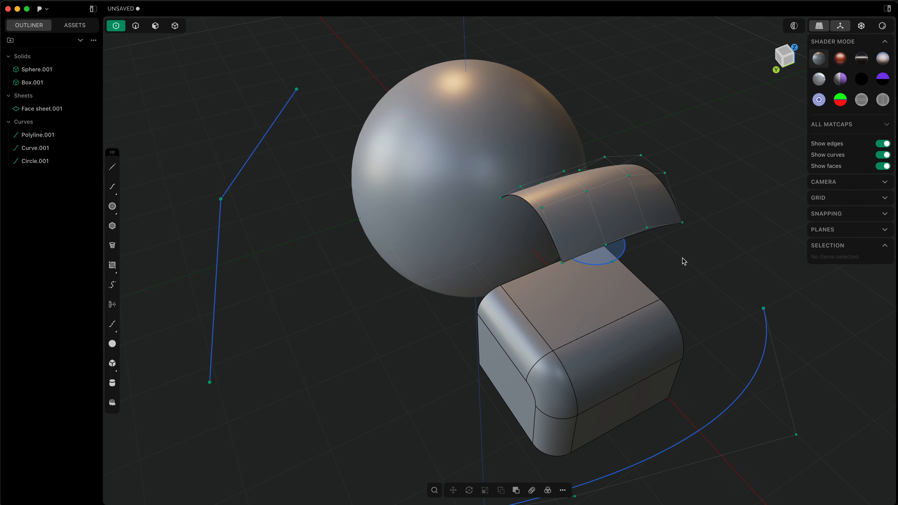
Step: Slide two control points near the crest of the arched sheet by about 0.125 m
middle_drag(679, 264, 696, 251)
drag(588, 135, 625, 167)
middle_drag(700, 256, 660, 262)
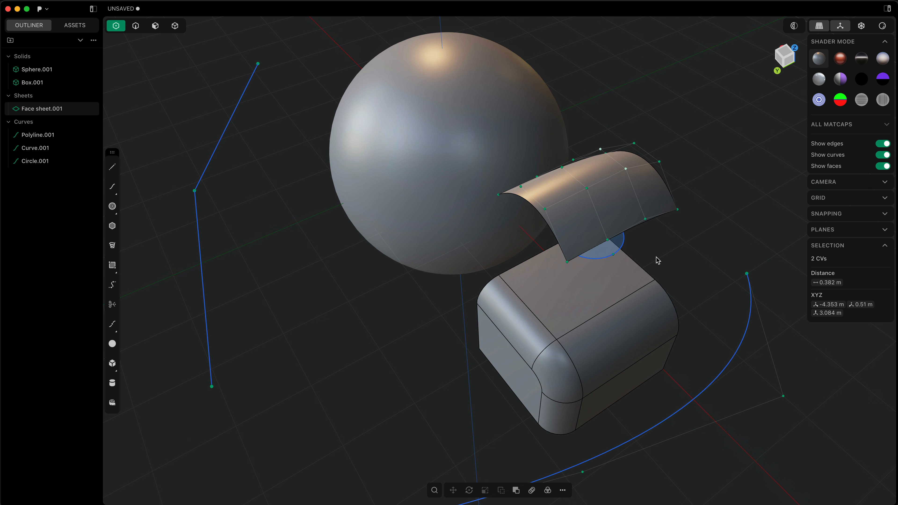
key(shift+g)
middle_drag(330, 409, 299, 386)
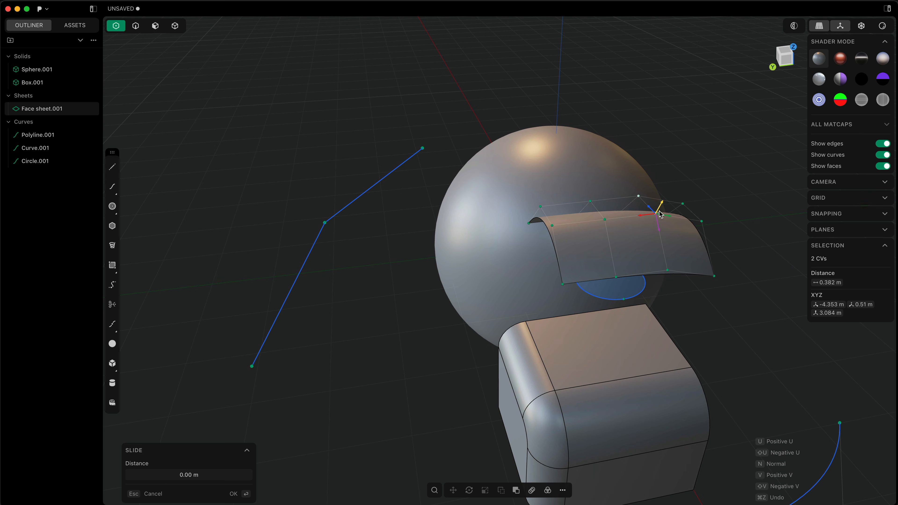
drag(661, 207, 667, 196)
middle_drag(587, 263, 633, 266)
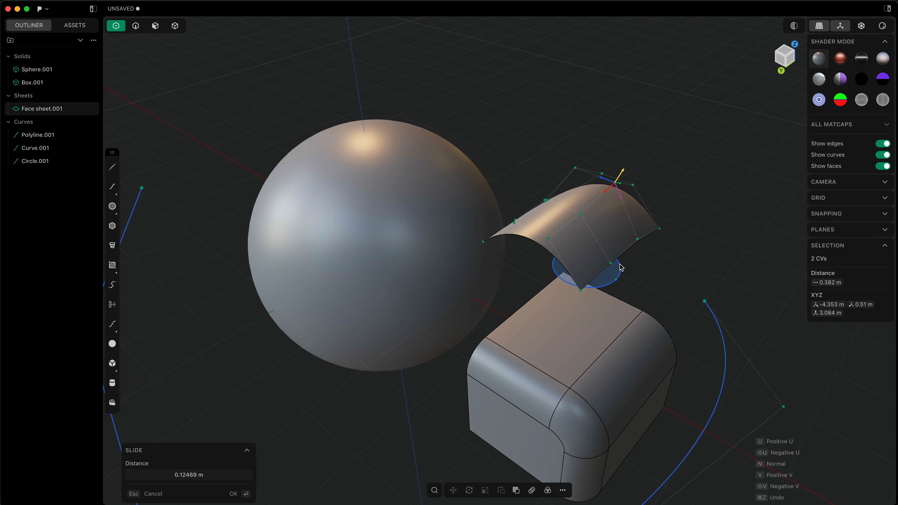
click(509, 171)
Step: Create a section analysis of the scene on the construction plane at a distance of about 0.52 m
click(791, 25)
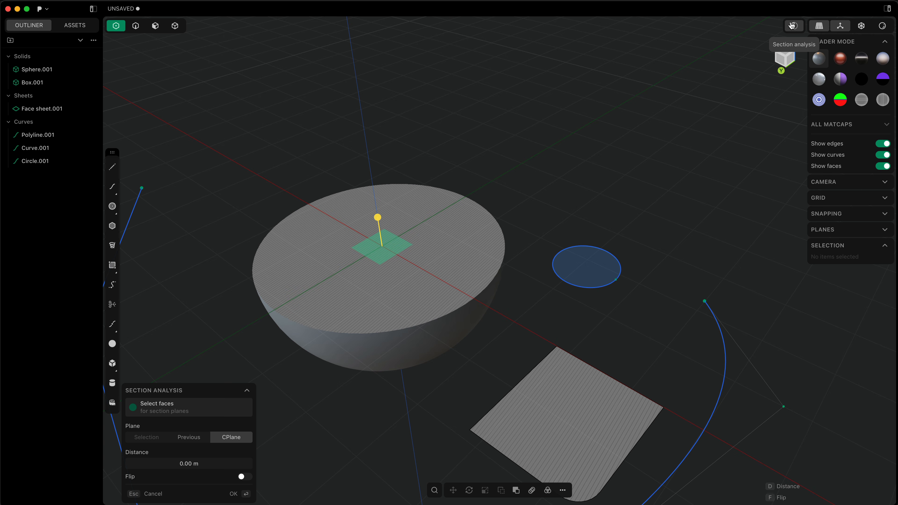
drag(378, 217, 395, 205)
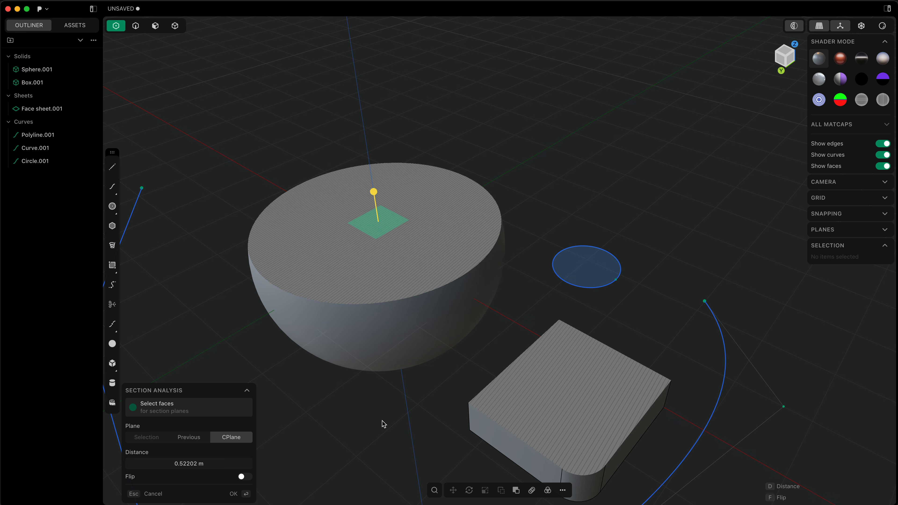
key(Return)
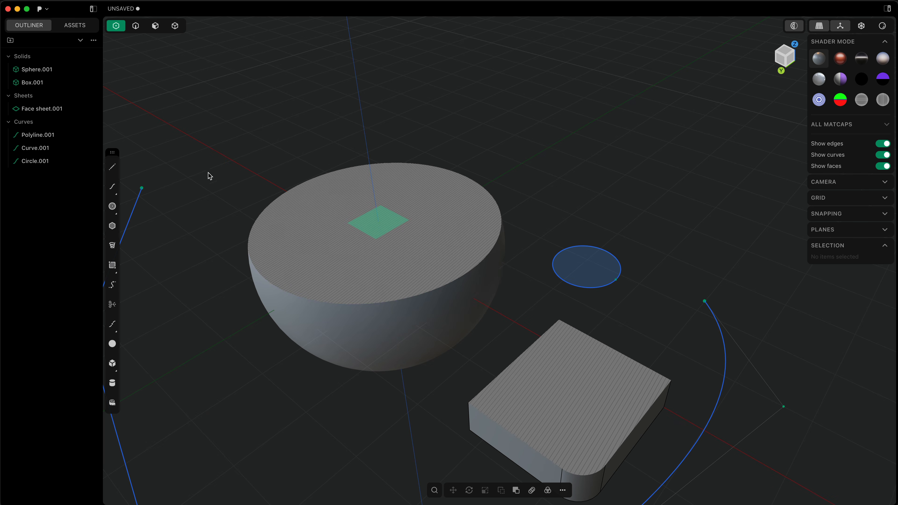
Step: Open the recent file Untitled (5).plasticity, discarding the unsaved changes in the current scene
click(47, 9)
mouse_move(57, 24)
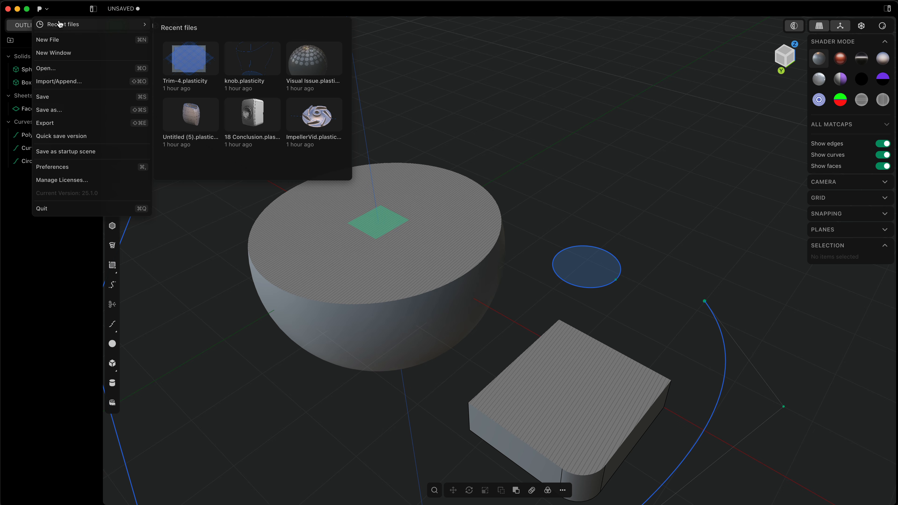
click(200, 131)
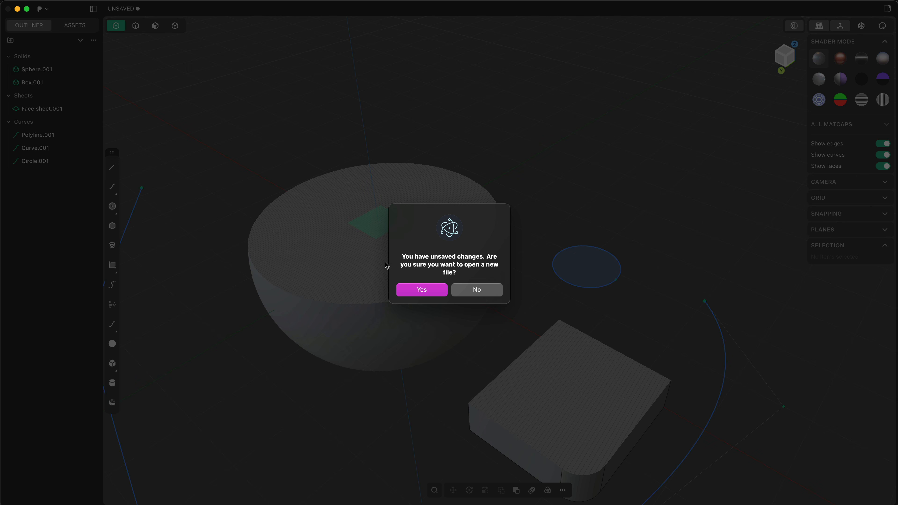
click(427, 294)
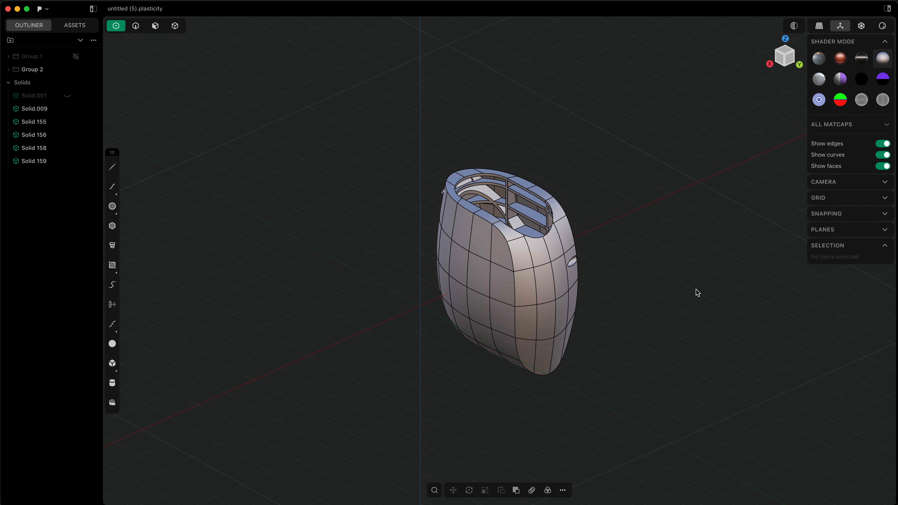
Step: Examine the model's inner ribs and intersecting areas with a section analysis on the Right plane at about -0.016 m, and close it
key(KP_3)
click(794, 26)
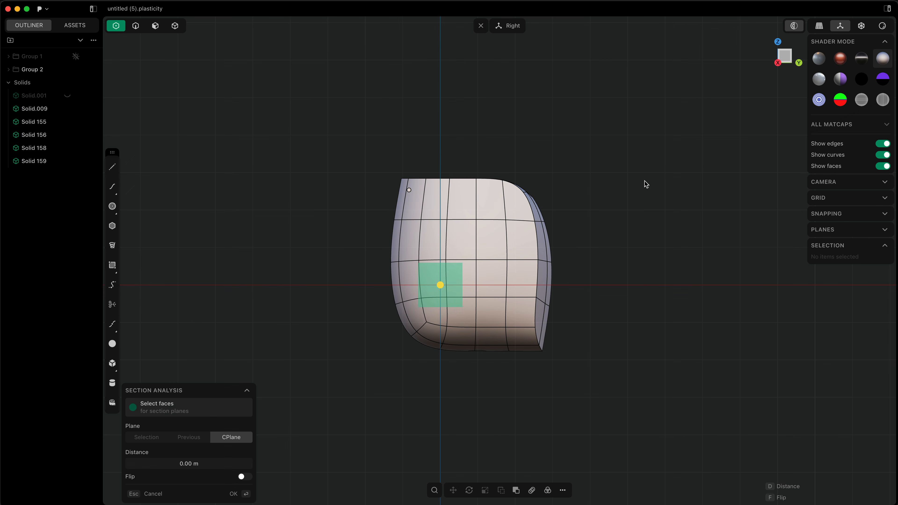
middle_drag(647, 179, 584, 232)
drag(473, 208, 524, 192)
scroll(427, 301, up, 10)
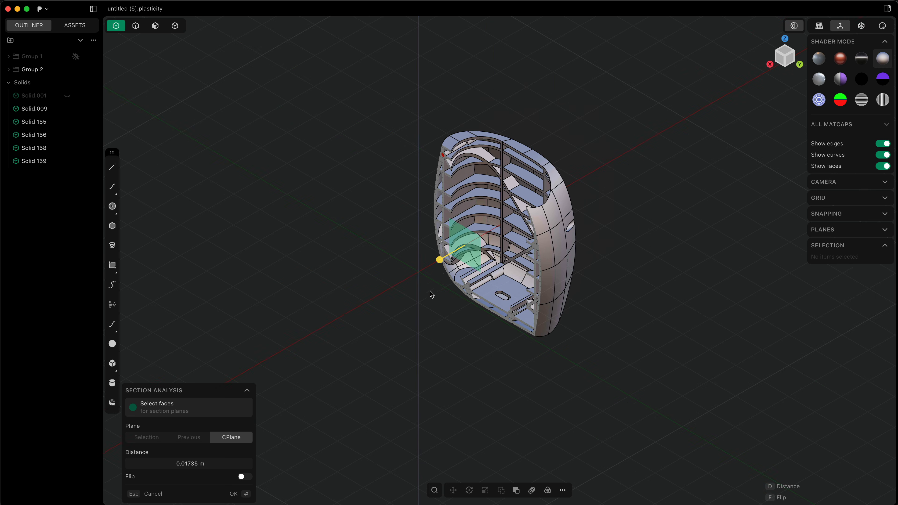
middle_drag(441, 325, 393, 198)
shift+middle_drag(422, 252, 407, 191)
middle_drag(394, 316, 400, 321)
mouse_move(380, 303)
mouse_down()
mouse_move(370, 311)
mouse_move(379, 316)
mouse_up()
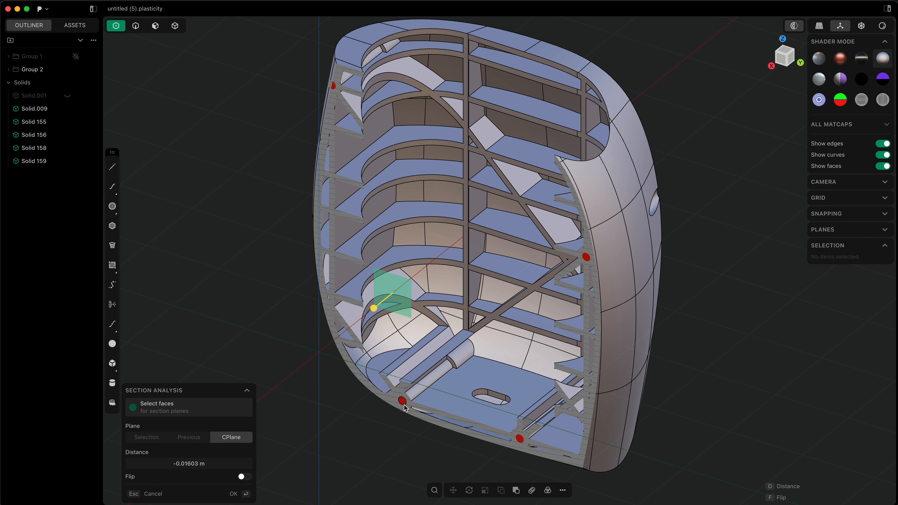
key(Escape)
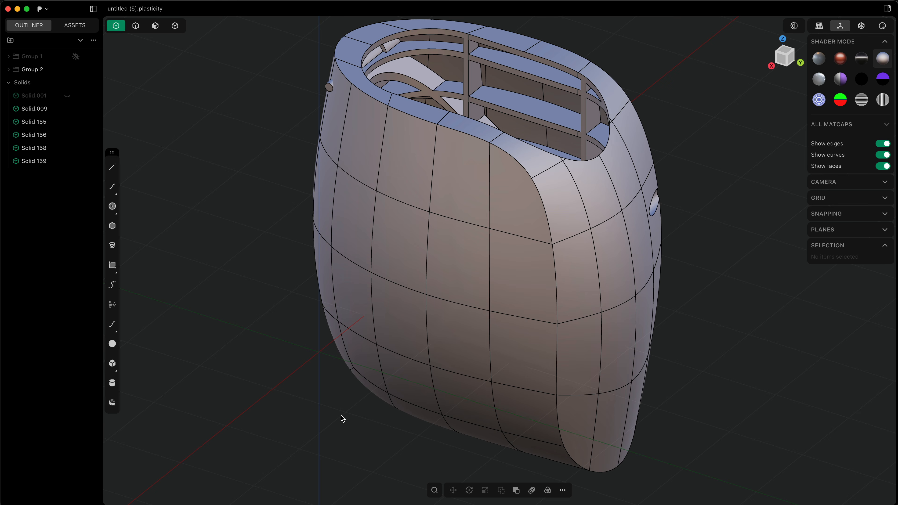
Step: Start a new file containing the default cube
key(super+n)
key(Return)
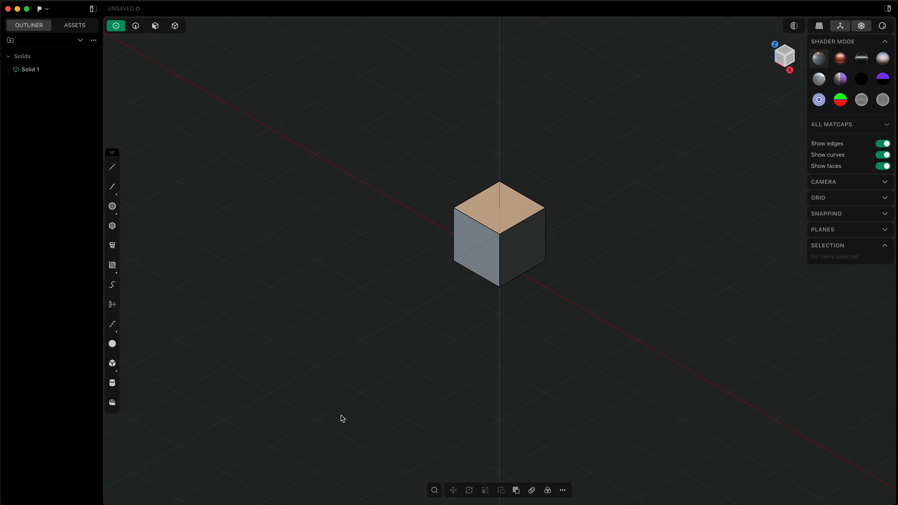
right_drag(390, 349, 385, 364)
key(slash)
scroll(386, 357, down, 5)
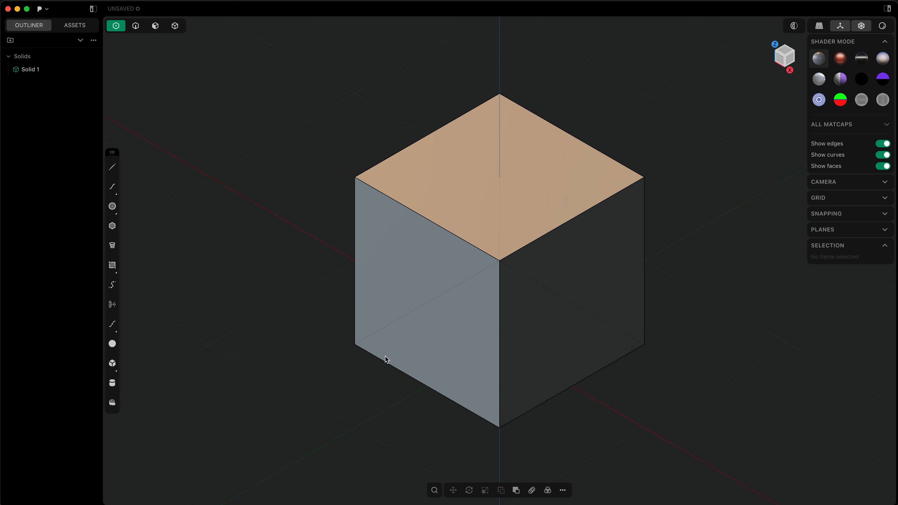
Step: Place the Move pivot at the centre of the cube's grey side face and move the cube about 0.268 m outward along that face's normal
click(474, 343)
scroll(475, 345, down, 3)
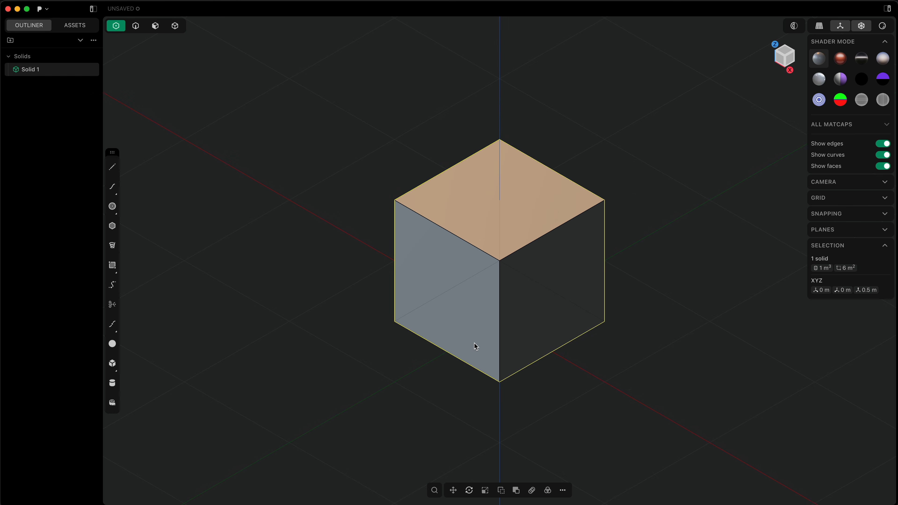
key(g)
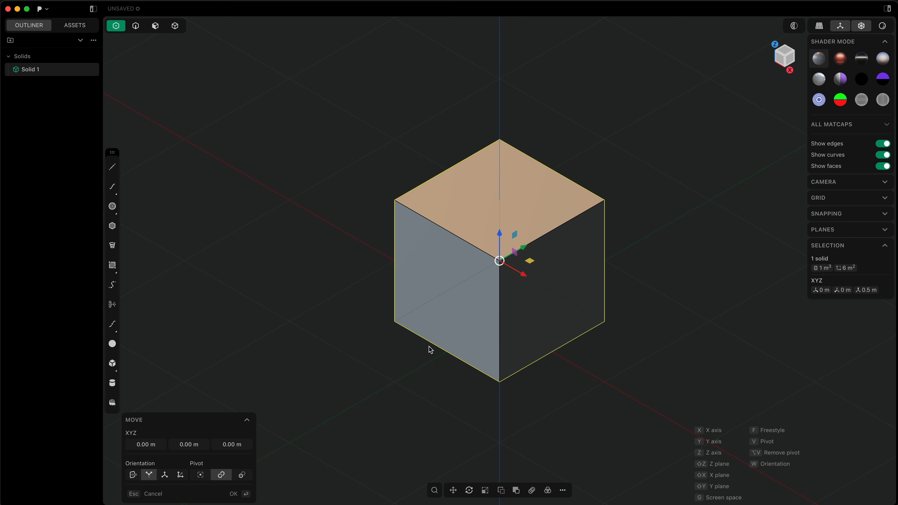
middle_drag(493, 325, 516, 283)
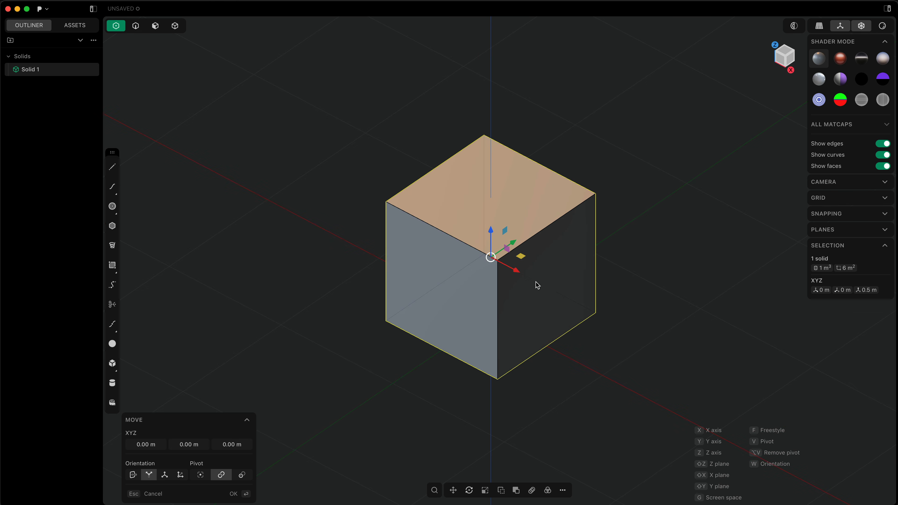
middle_drag(487, 318, 494, 314)
key(v)
click(440, 293)
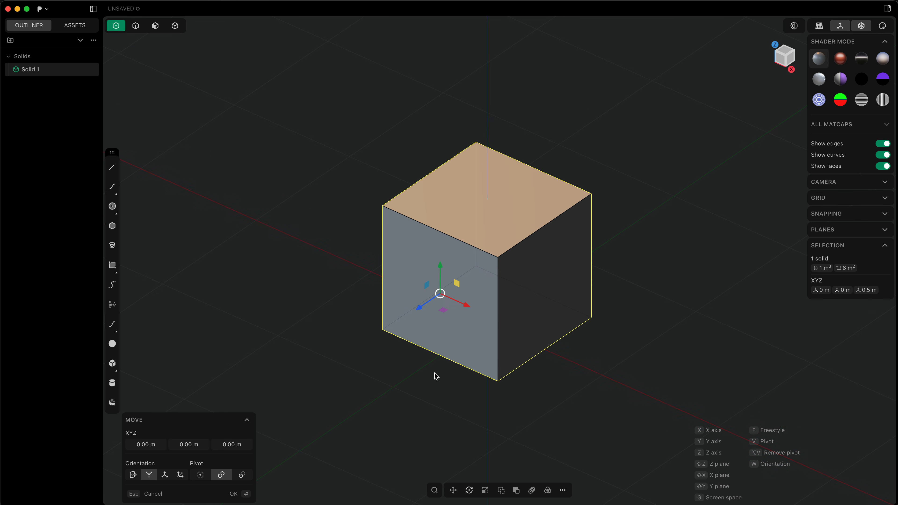
middle_drag(436, 376, 447, 359)
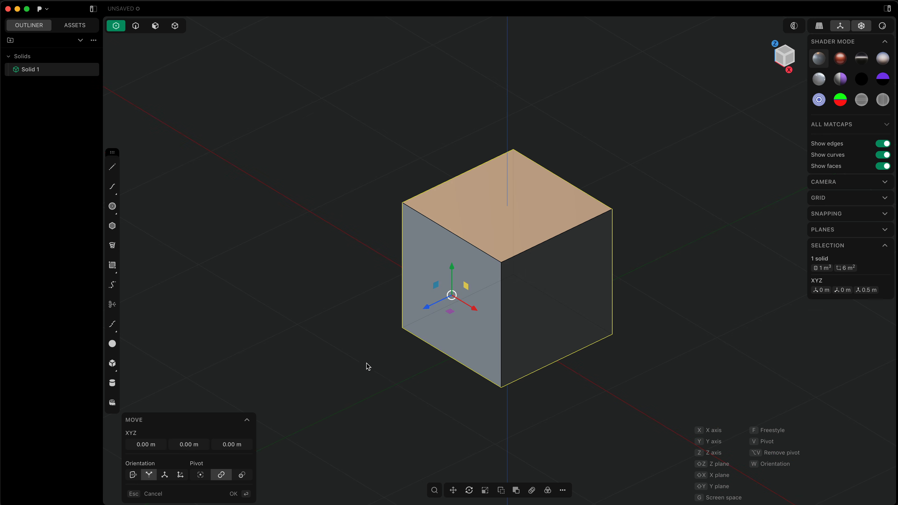
drag(428, 307, 381, 390)
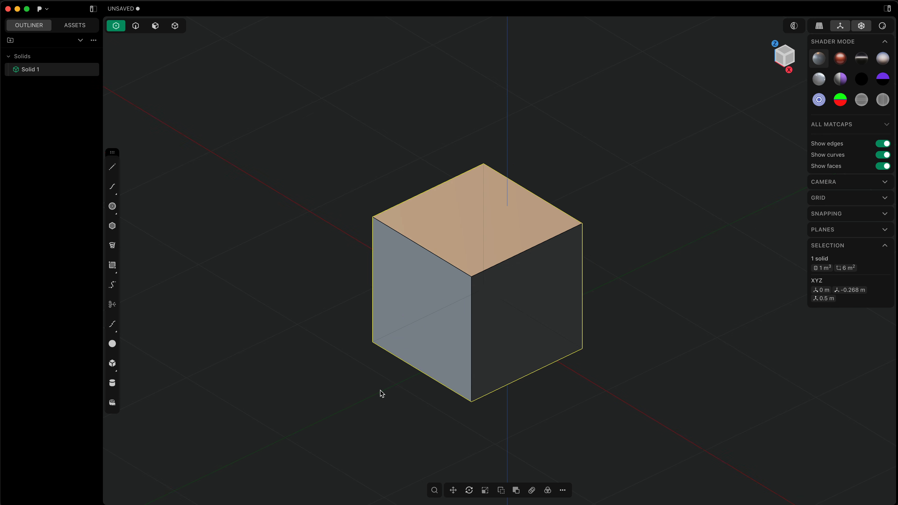
Step: Start another move of the cube, try the world and Construction Plane orientations, and return to the orientation of the custom pivot
key(g)
mouse_move(380, 390)
middle_down()
mouse_move(385, 378)
mouse_move(387, 390)
middle_up()
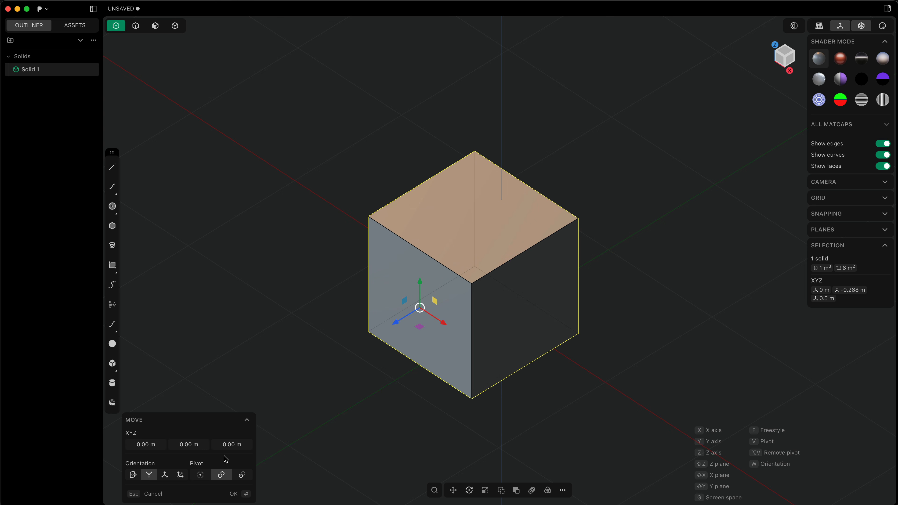
click(170, 478)
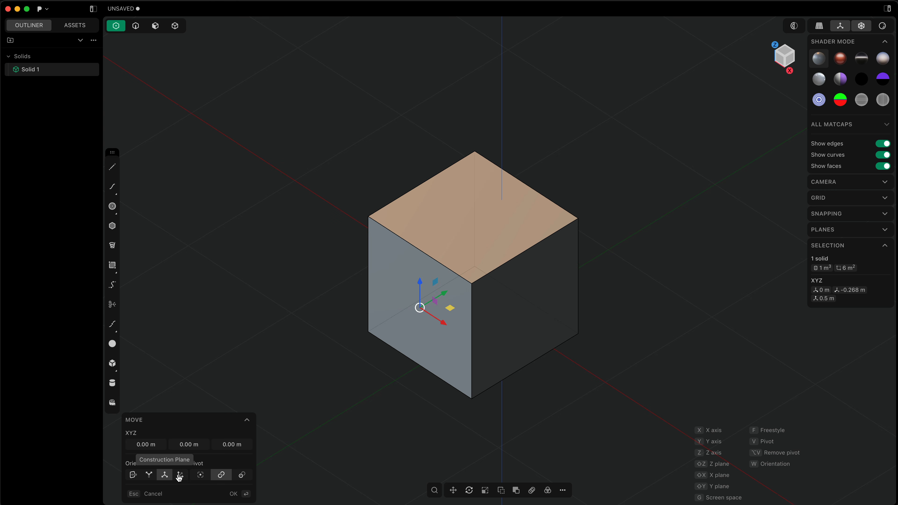
click(181, 476)
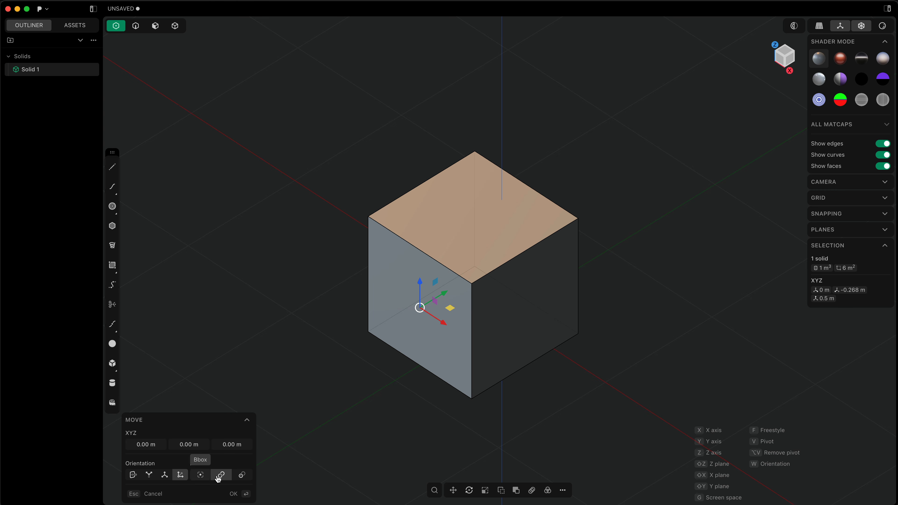
click(148, 474)
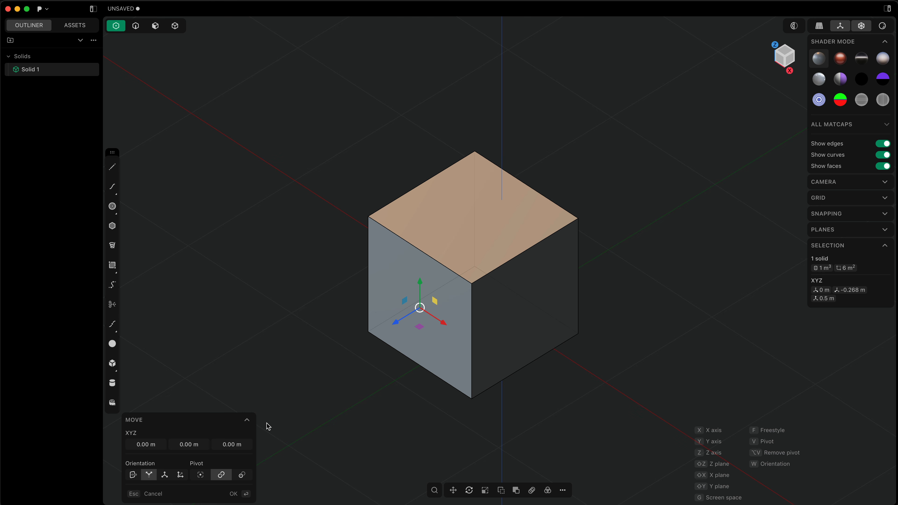